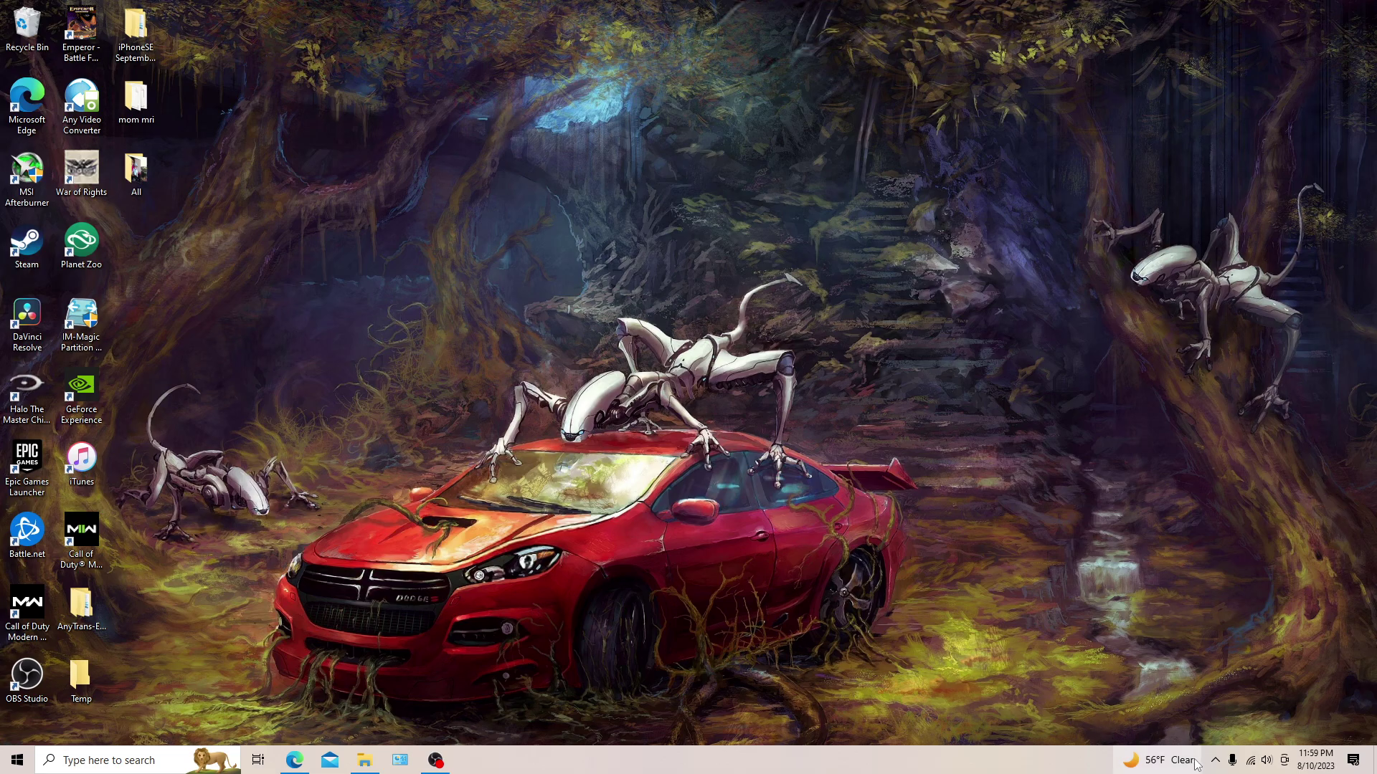
# - Open the classic Sound dialog's Playback list and confirm the LC27T55 monitor shows as Ready
pyautogui.rightClick(1266, 760)
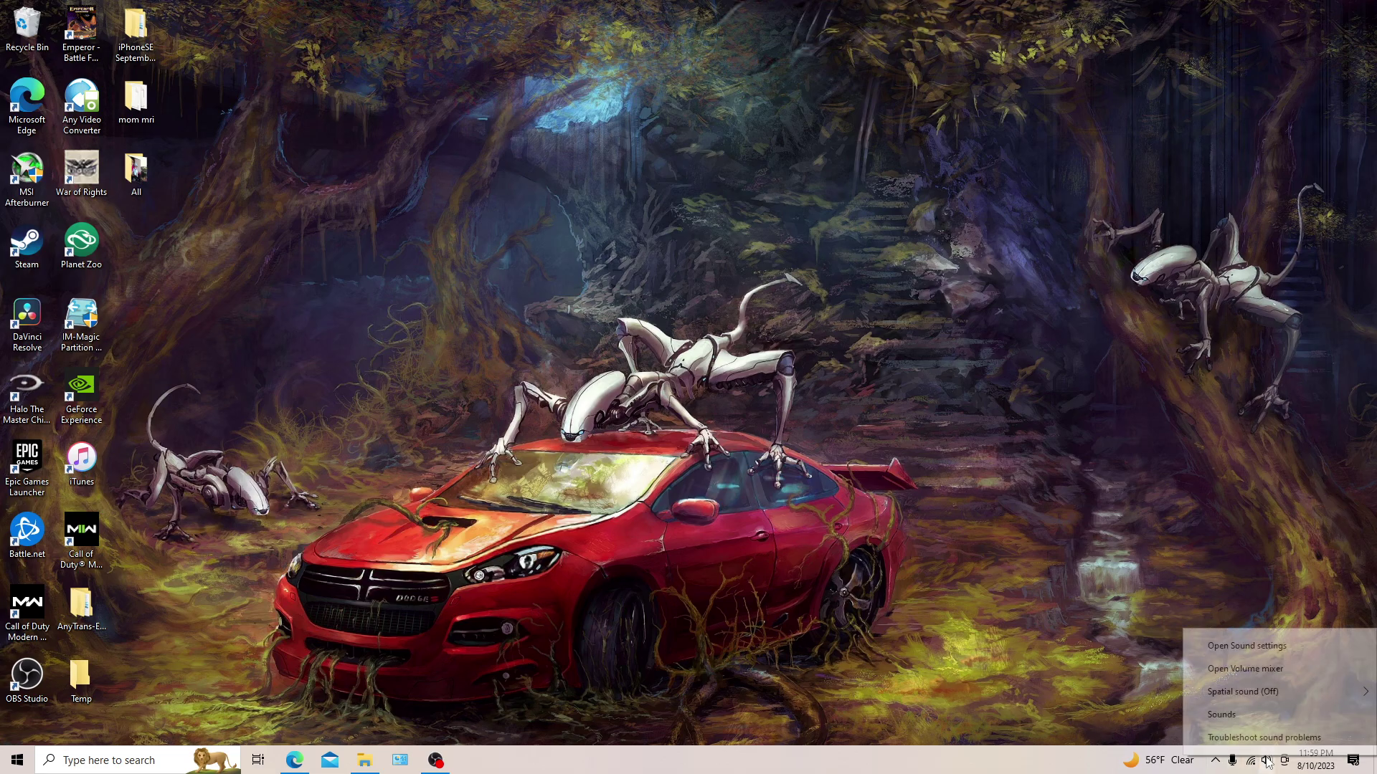
pyautogui.click(1244, 715)
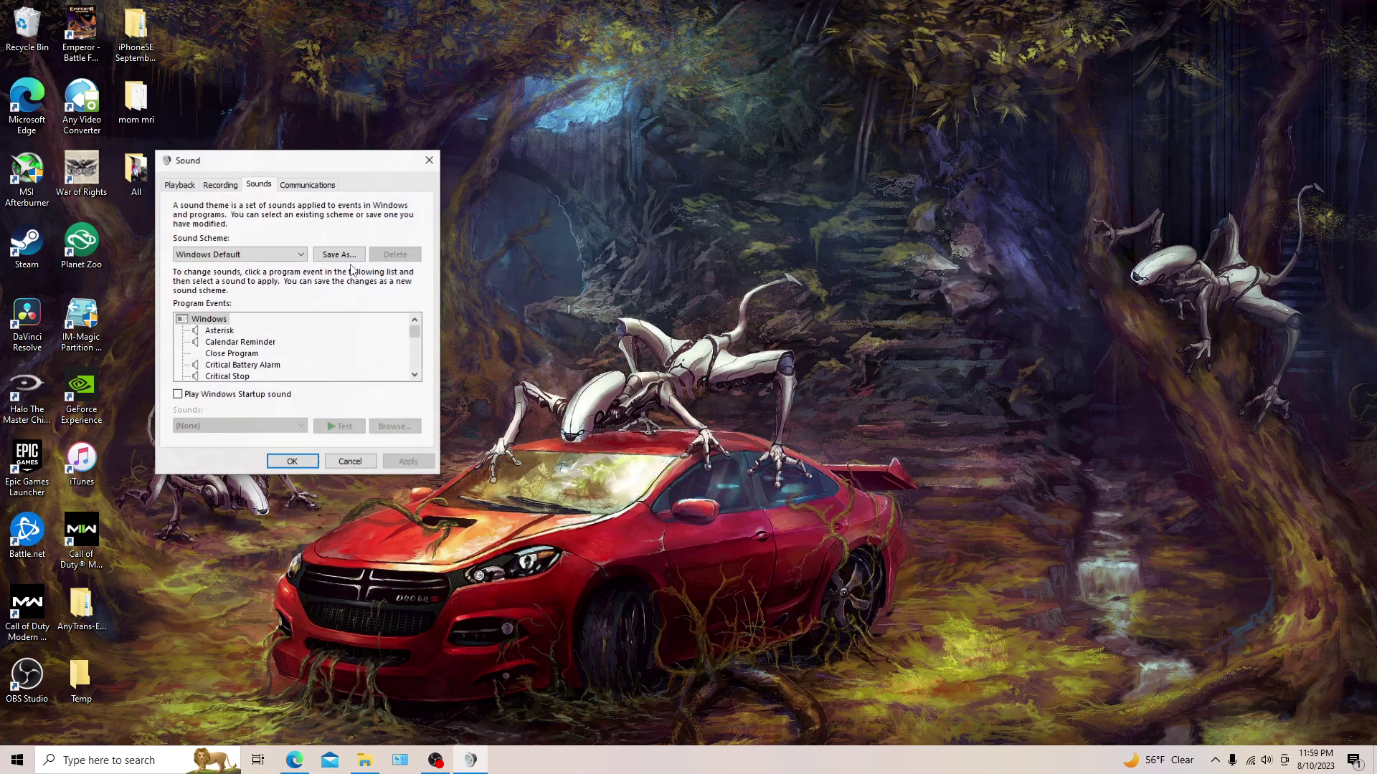
pyautogui.click(180, 184)
pyautogui.scroll(-5, 263, 294)
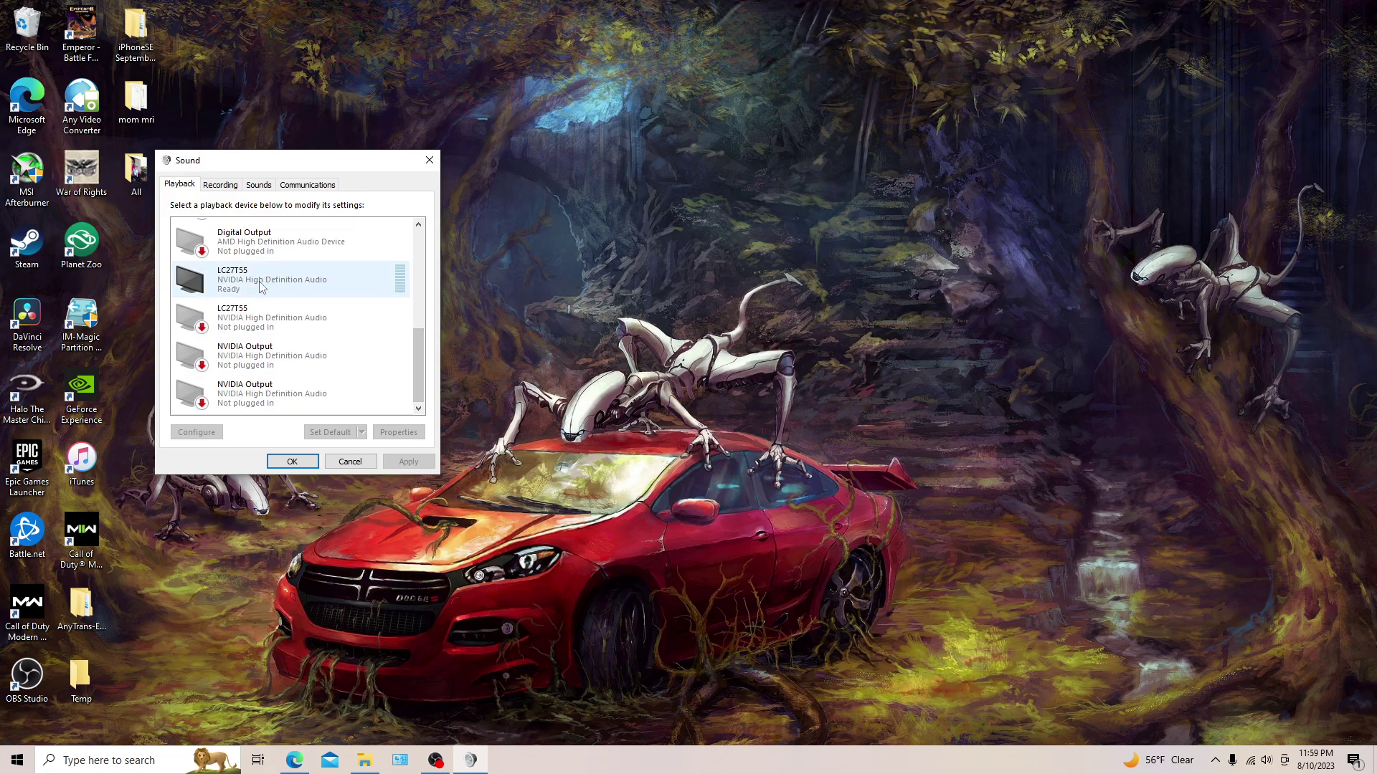
pyautogui.moveTo(416, 371); pyautogui.dragTo(432, 252)
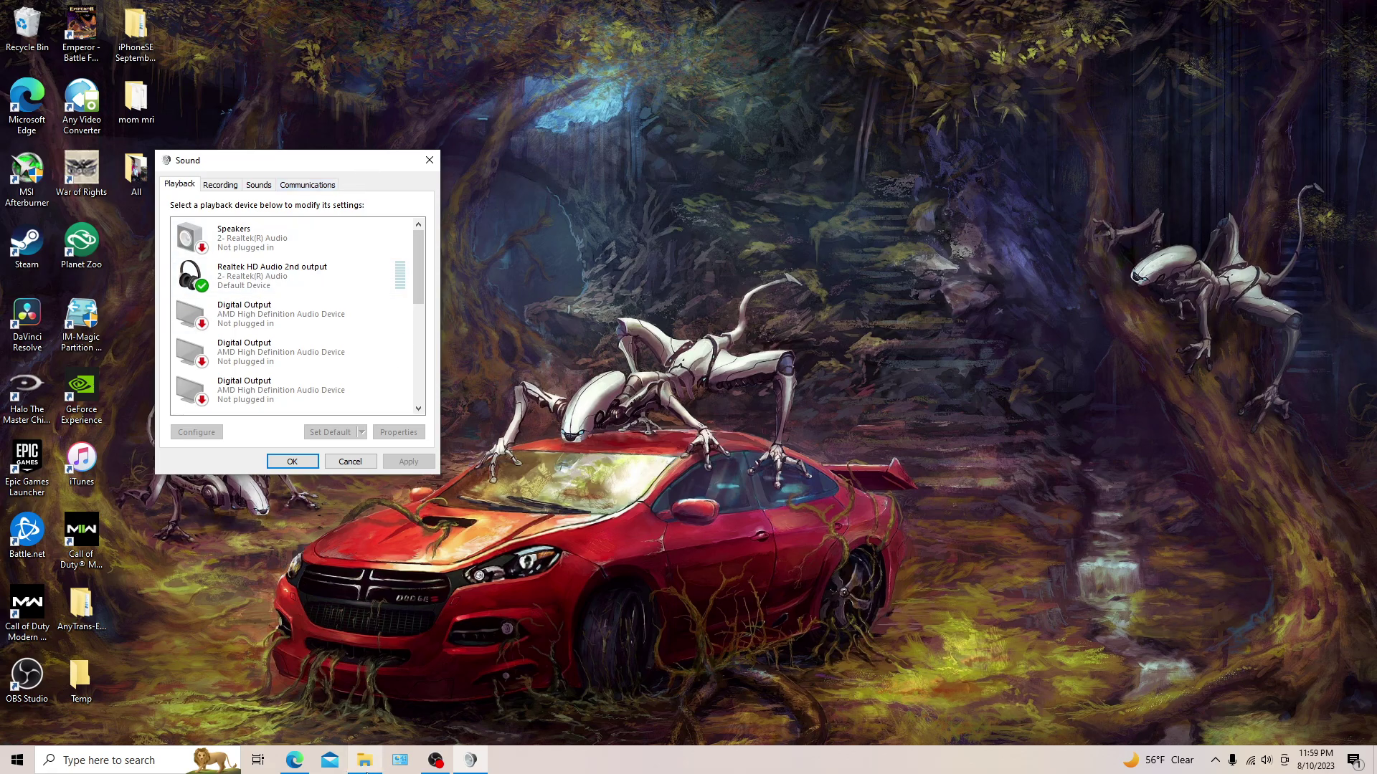
pyautogui.click(101, 760)
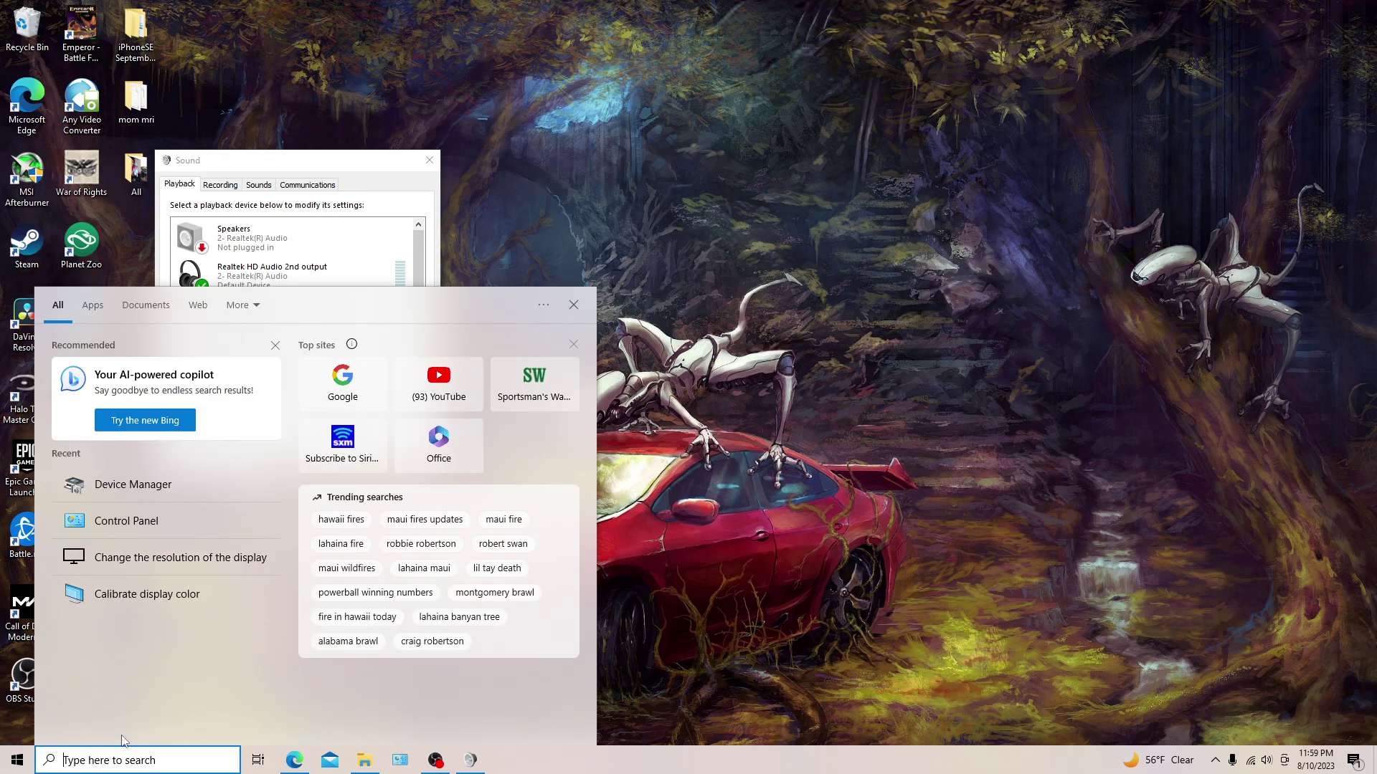
# - Launch Device Manager from a 'devi' search and scan the computer for hardware changes
pyautogui.write('devi')
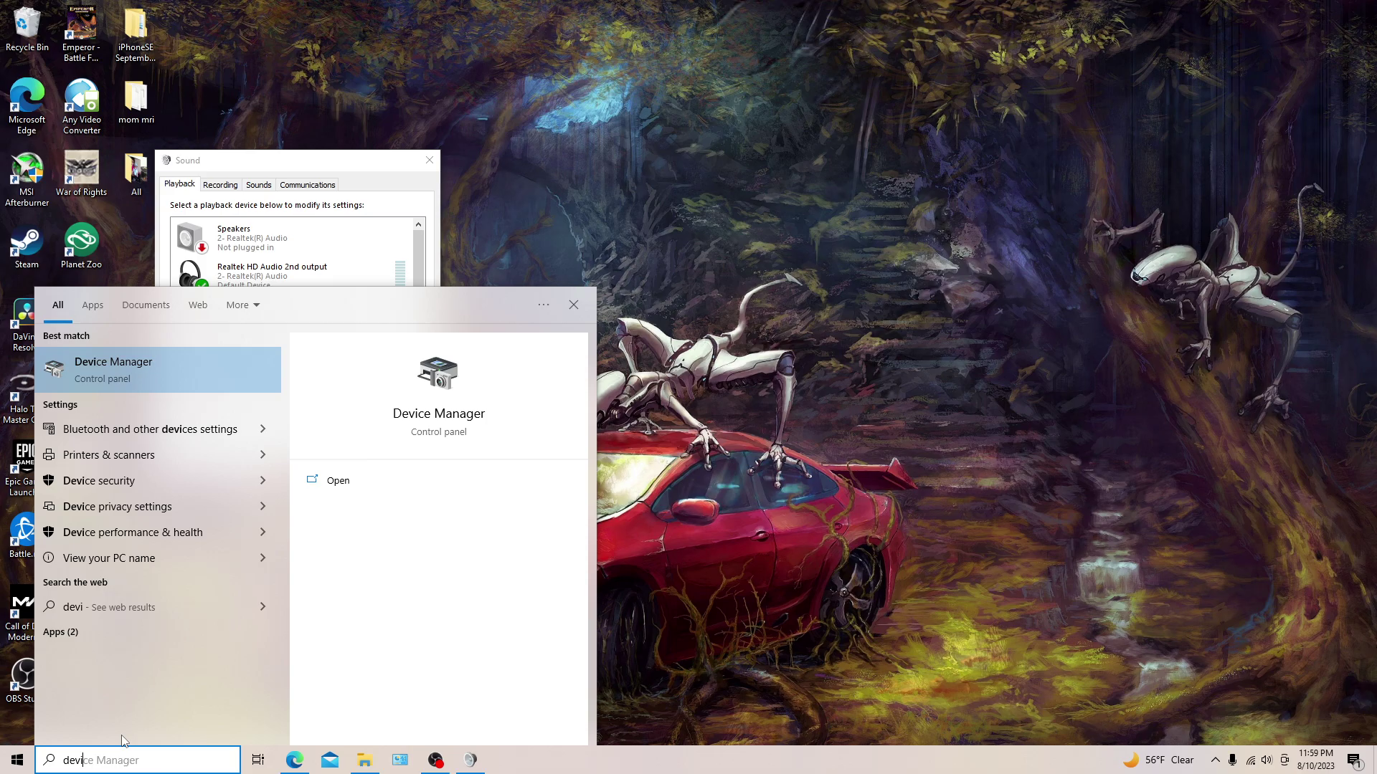
pyautogui.click(174, 359)
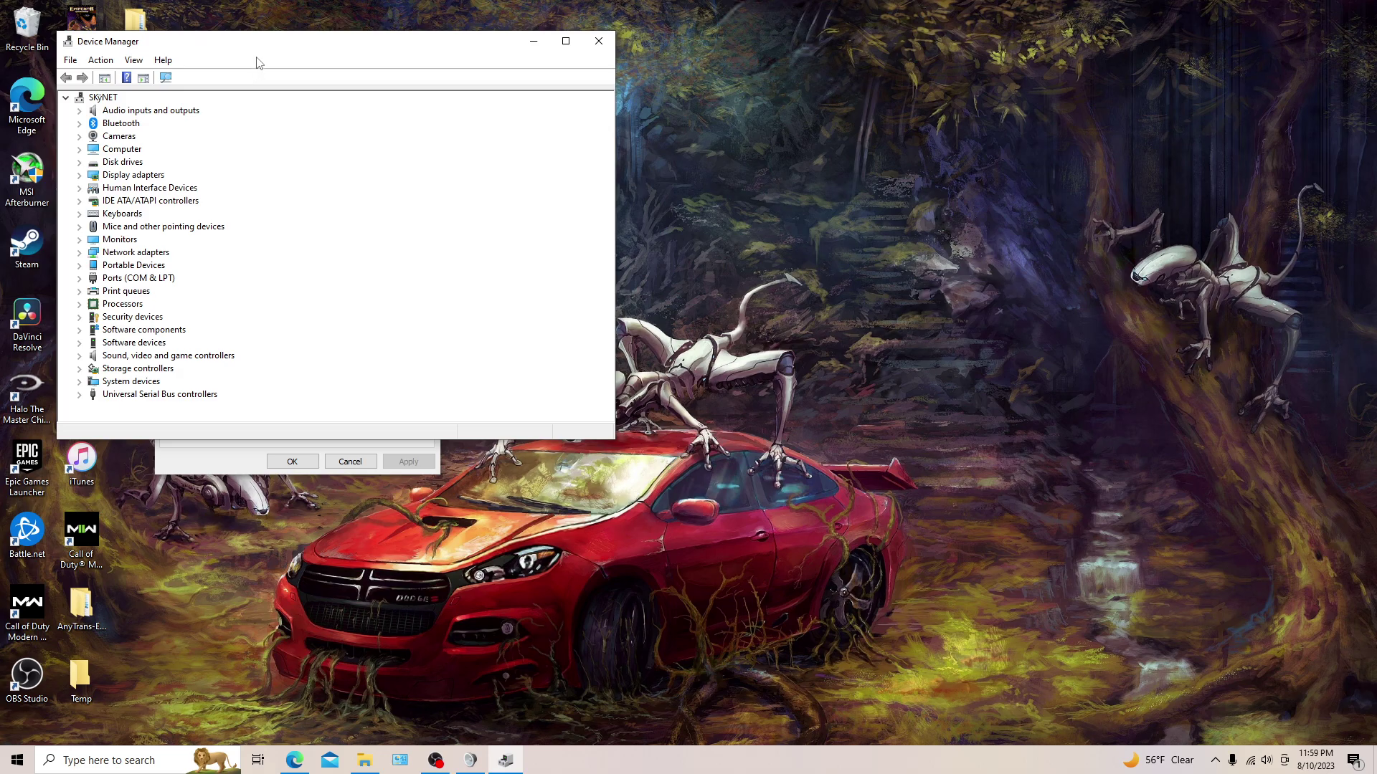
pyautogui.moveTo(263, 44); pyautogui.dragTo(464, 55)
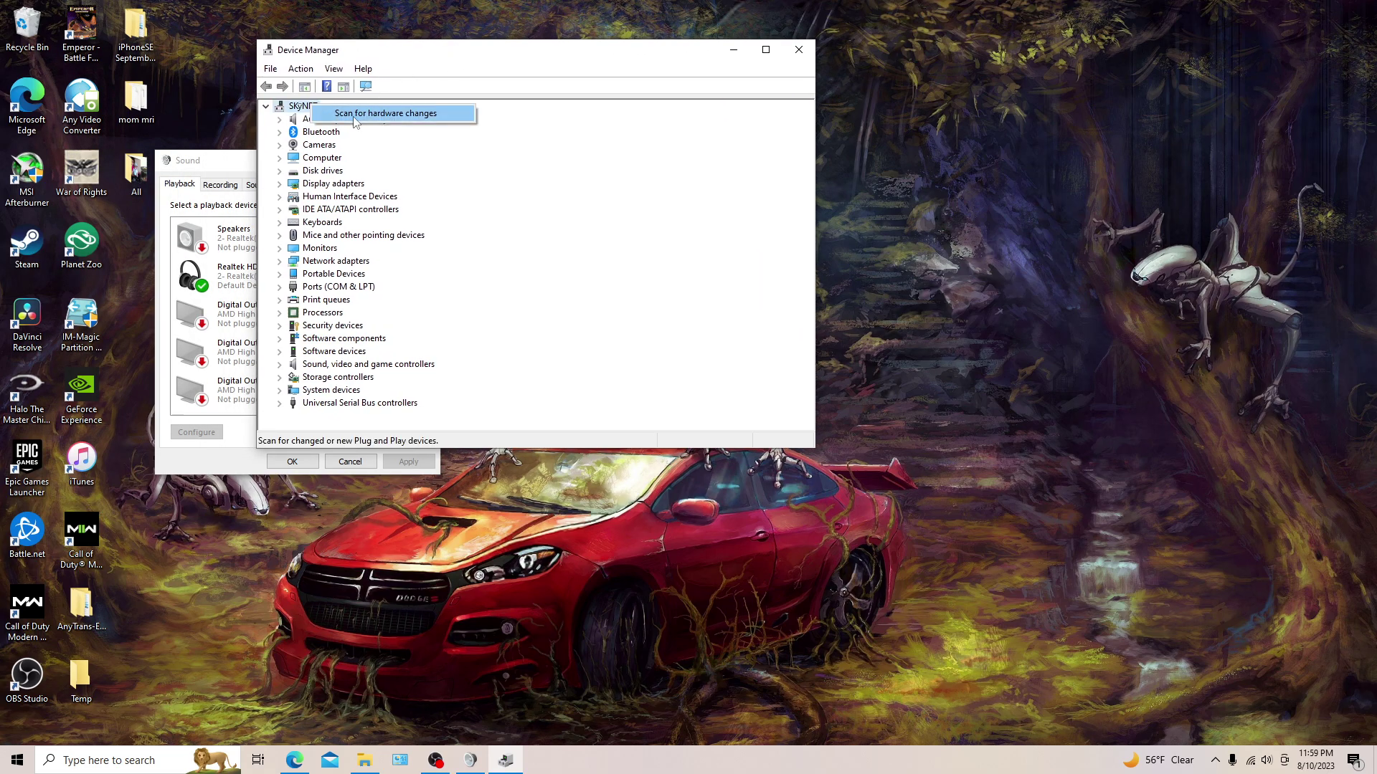
pyautogui.click(365, 86)
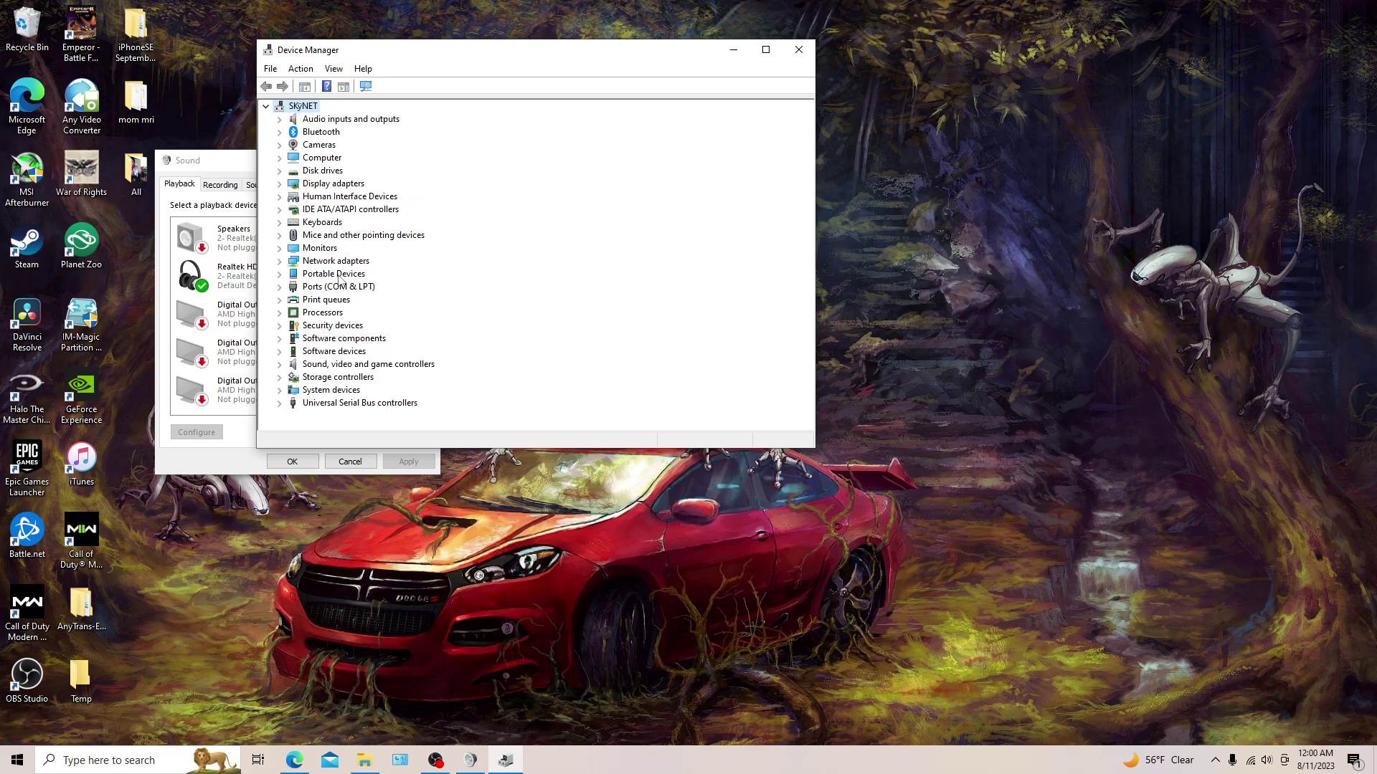
# - Expand Display adapters to reveal the NVIDIA GeForce RTX 3060, then expand Audio inputs and outputs
pyautogui.click(281, 185)
pyautogui.click(319, 198)
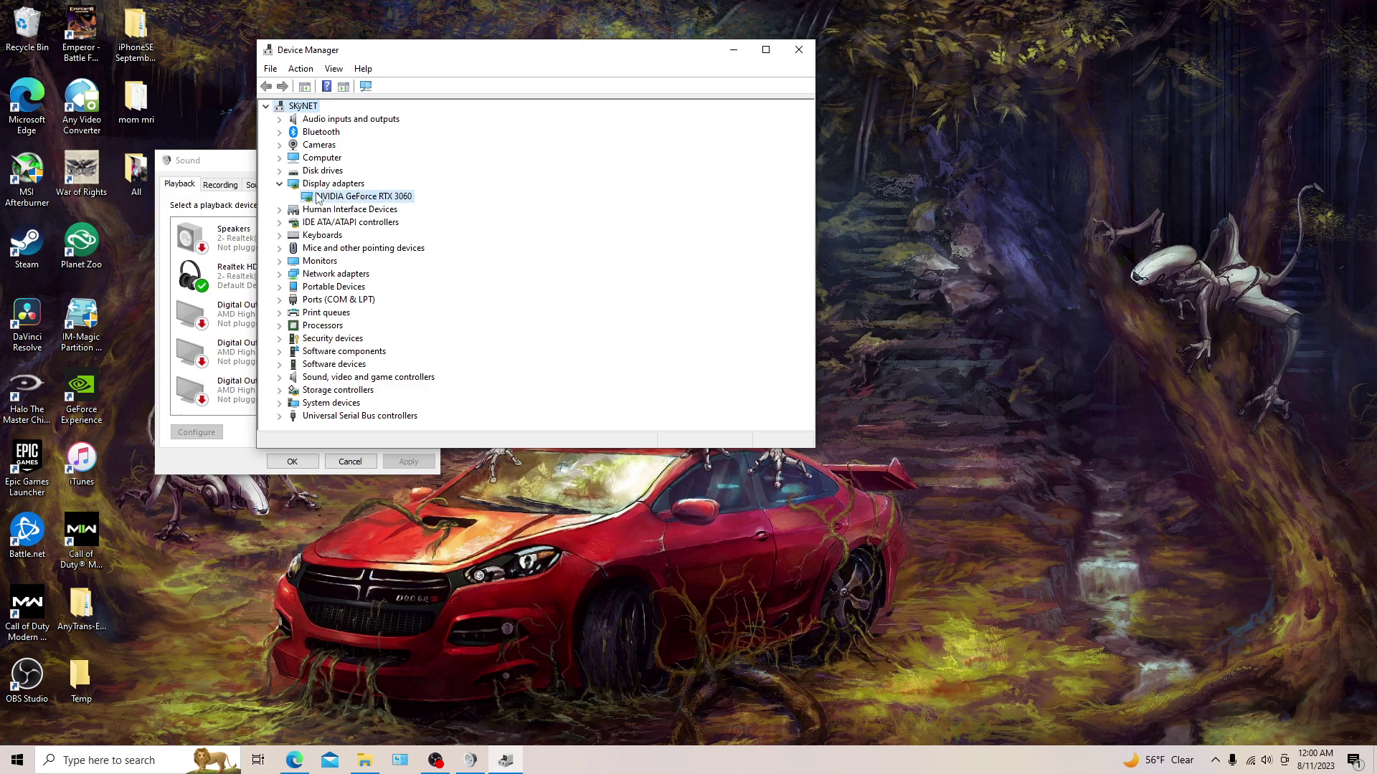
pyautogui.rightClick(319, 198)
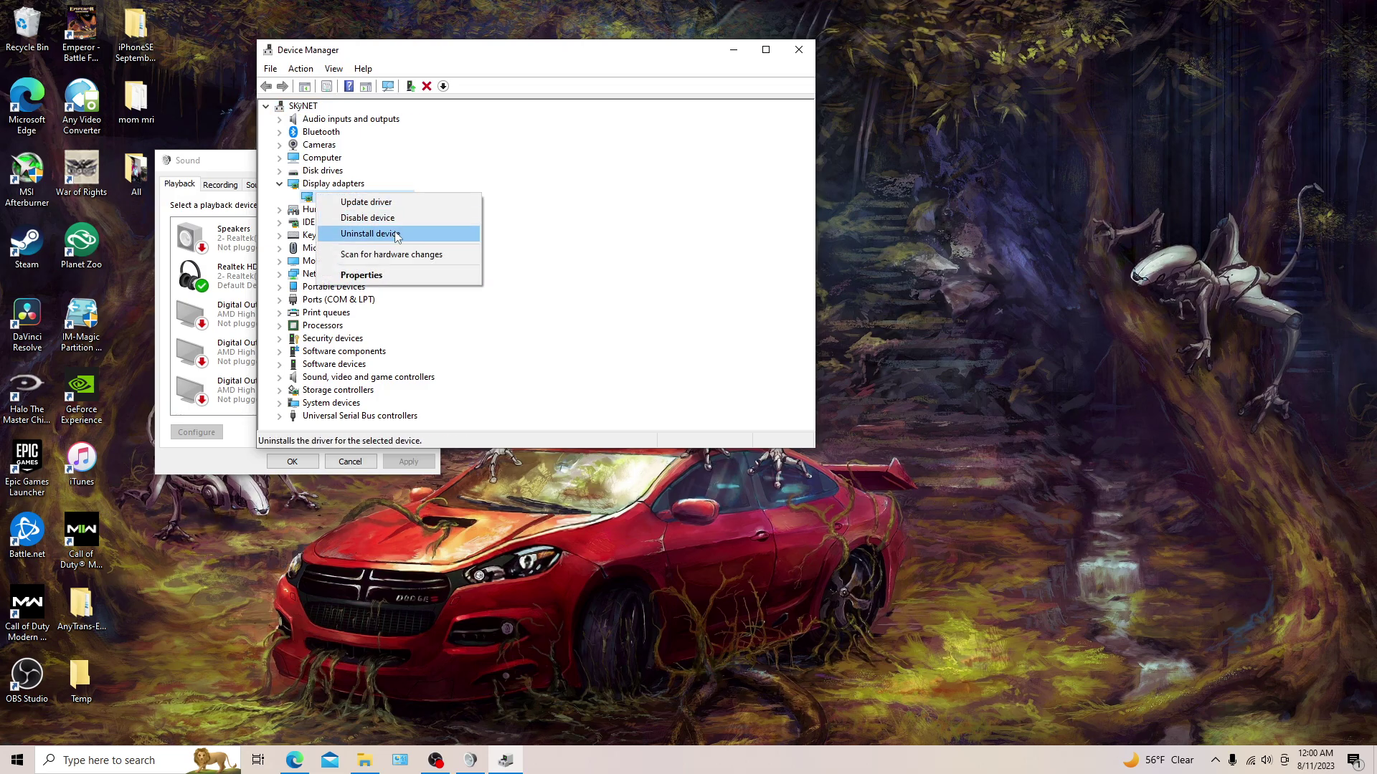
pyautogui.click(336, 200)
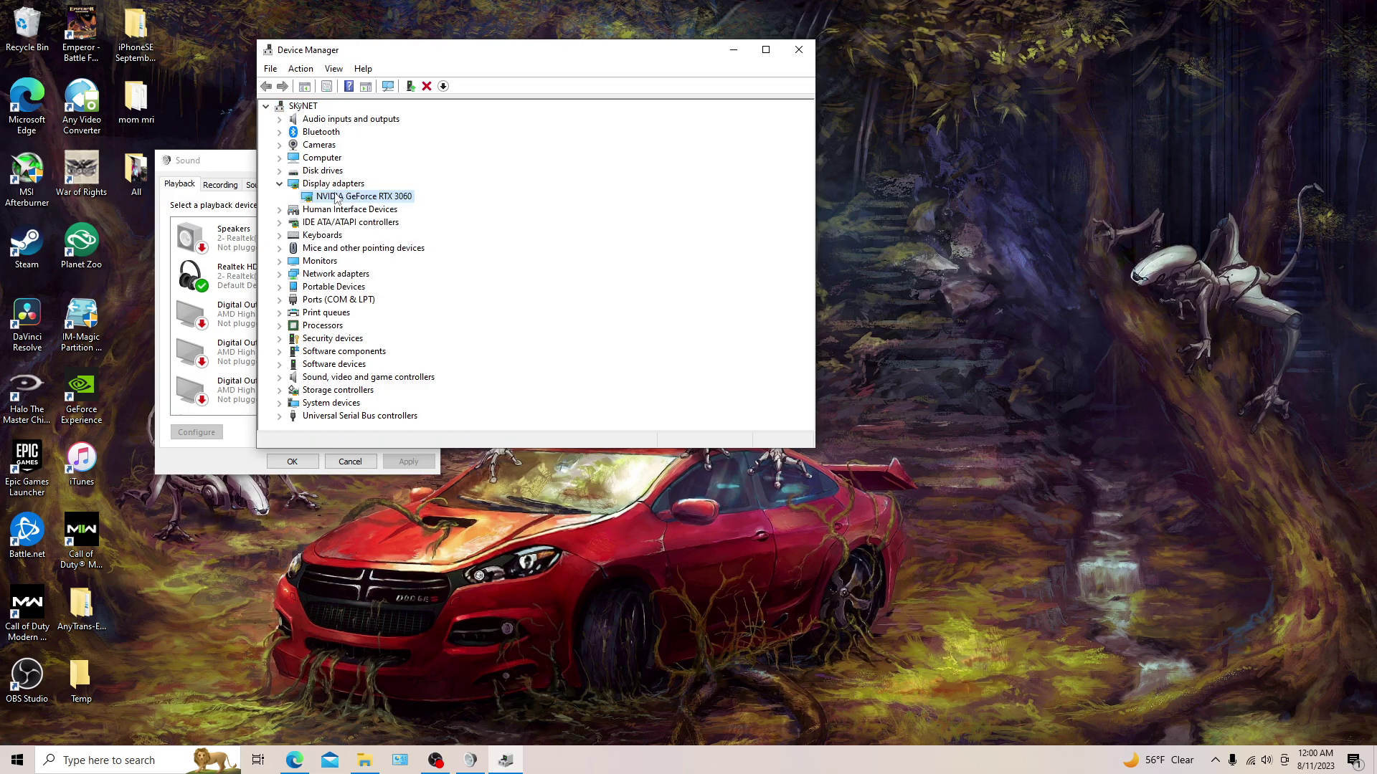
pyautogui.click(279, 119)
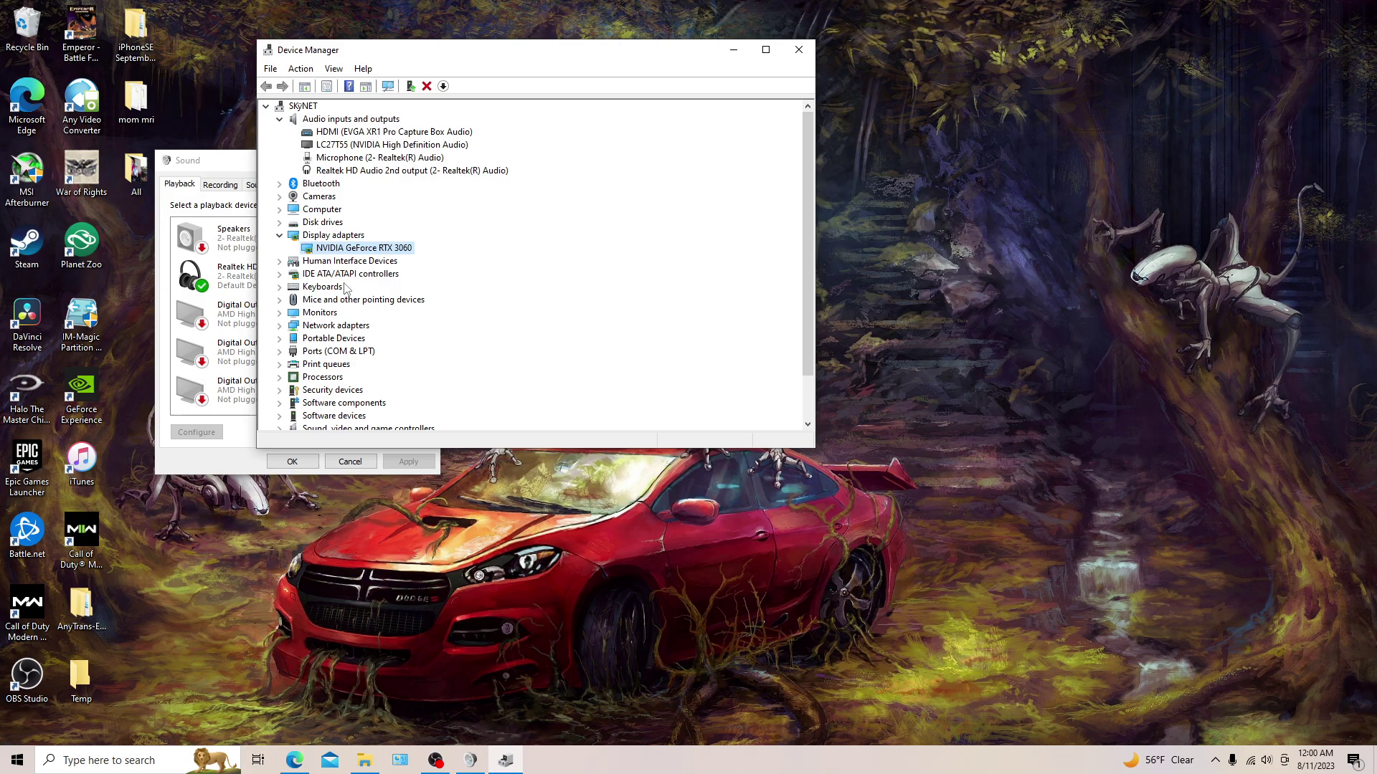
pyautogui.click(222, 167)
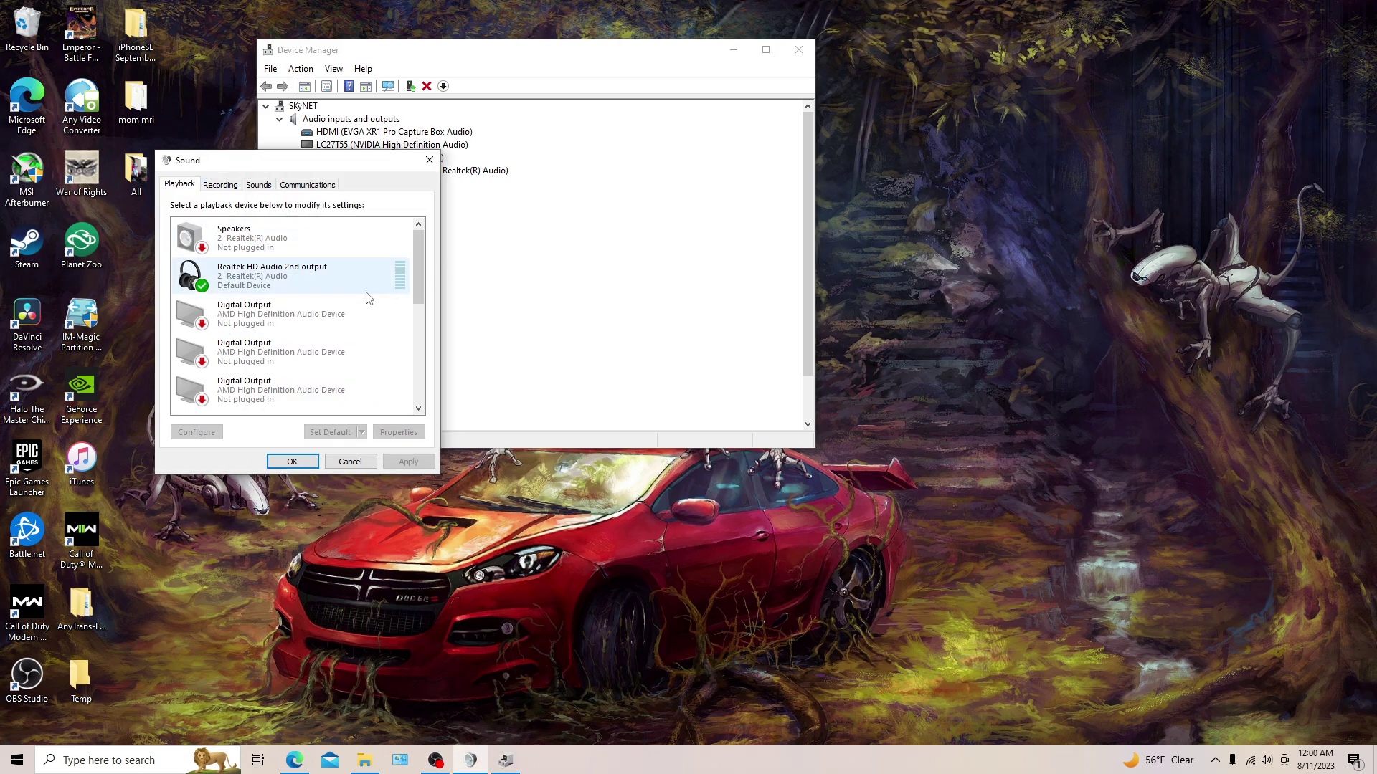
pyautogui.rightClick(277, 291)
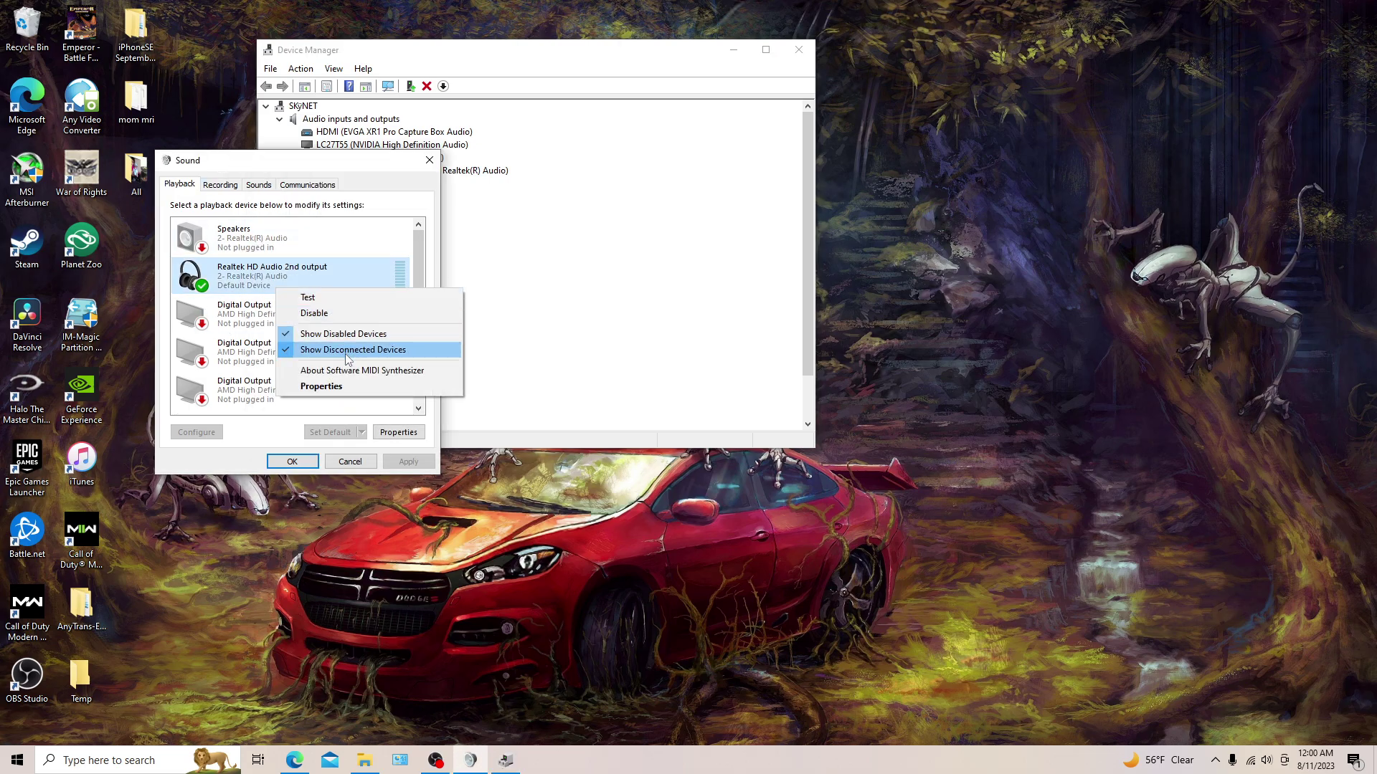
pyautogui.click(292, 161)
pyautogui.click(157, 762)
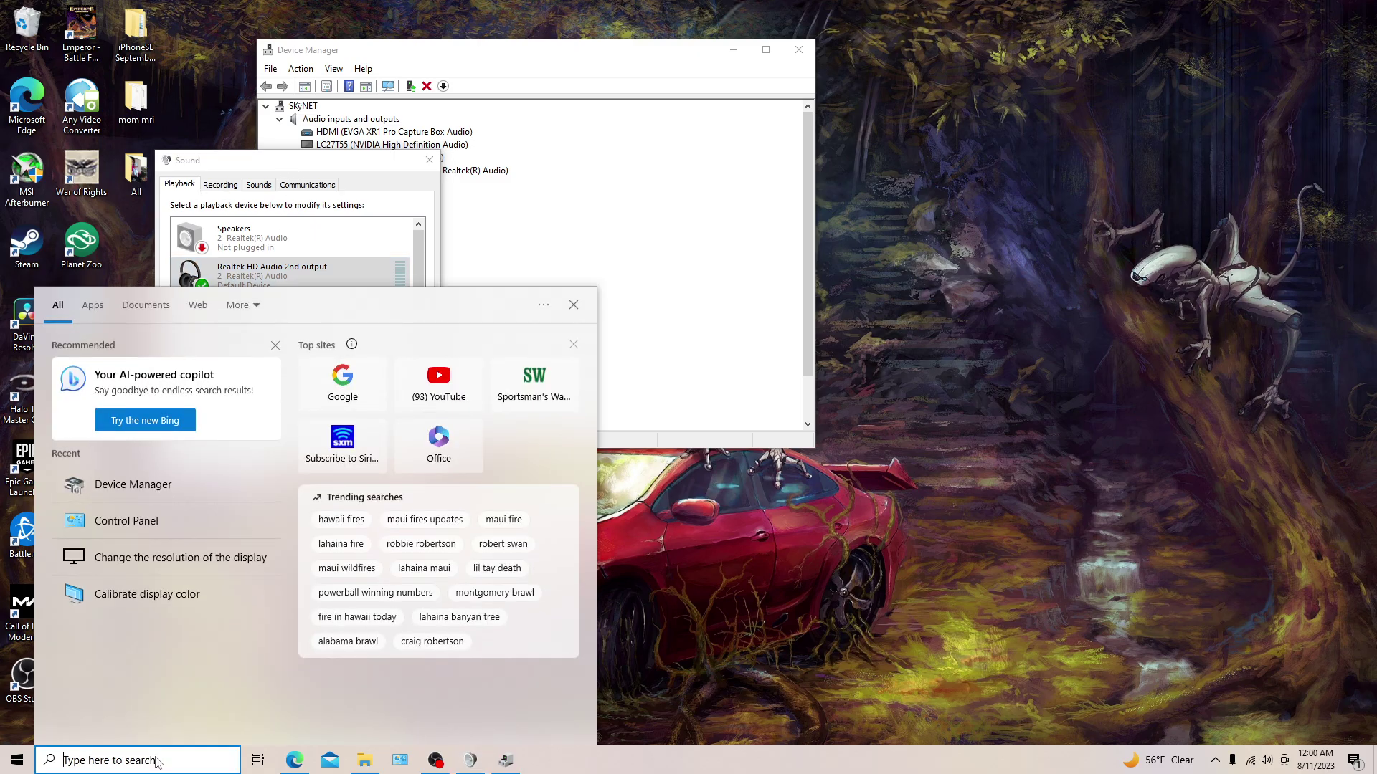
pyautogui.write('soun')
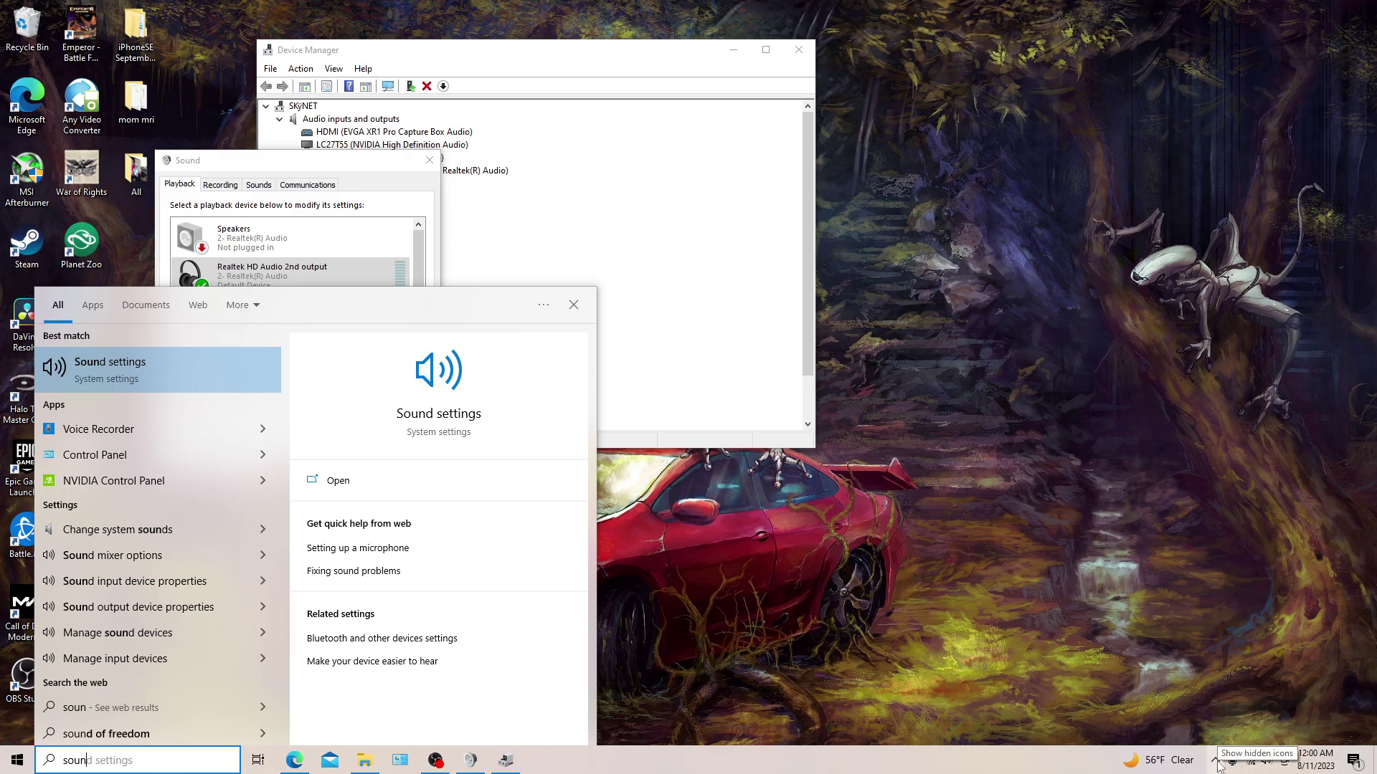
pyautogui.click(212, 211)
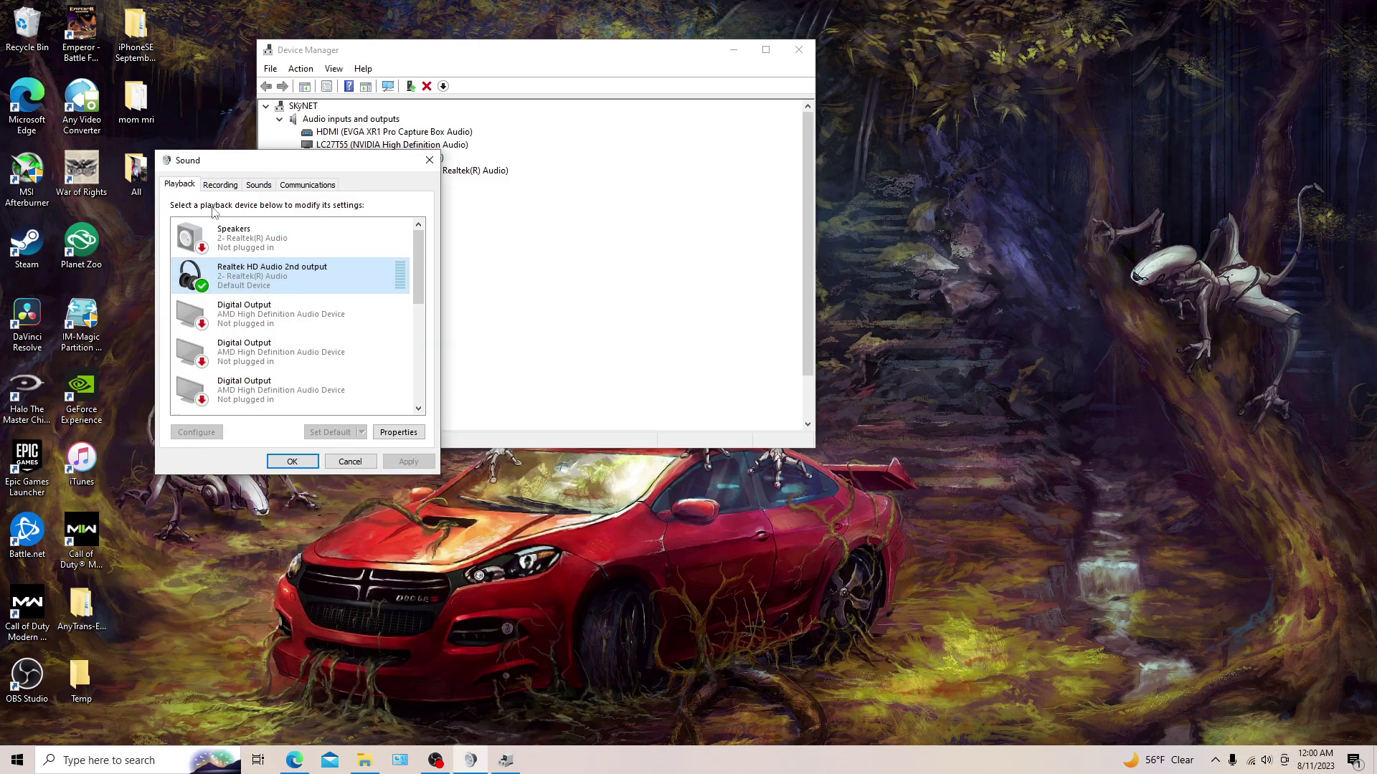
pyautogui.scroll(-1, 287, 316)
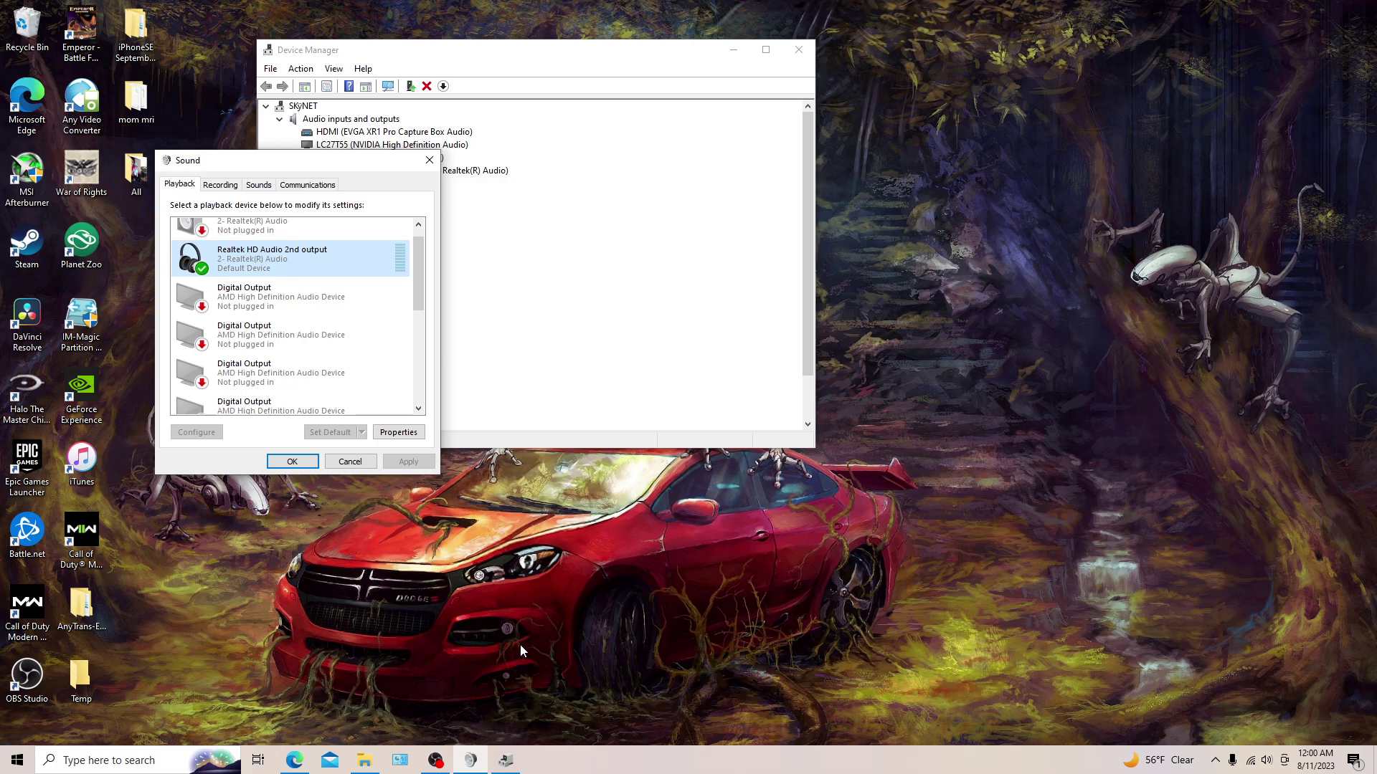
pyautogui.click(398, 54)
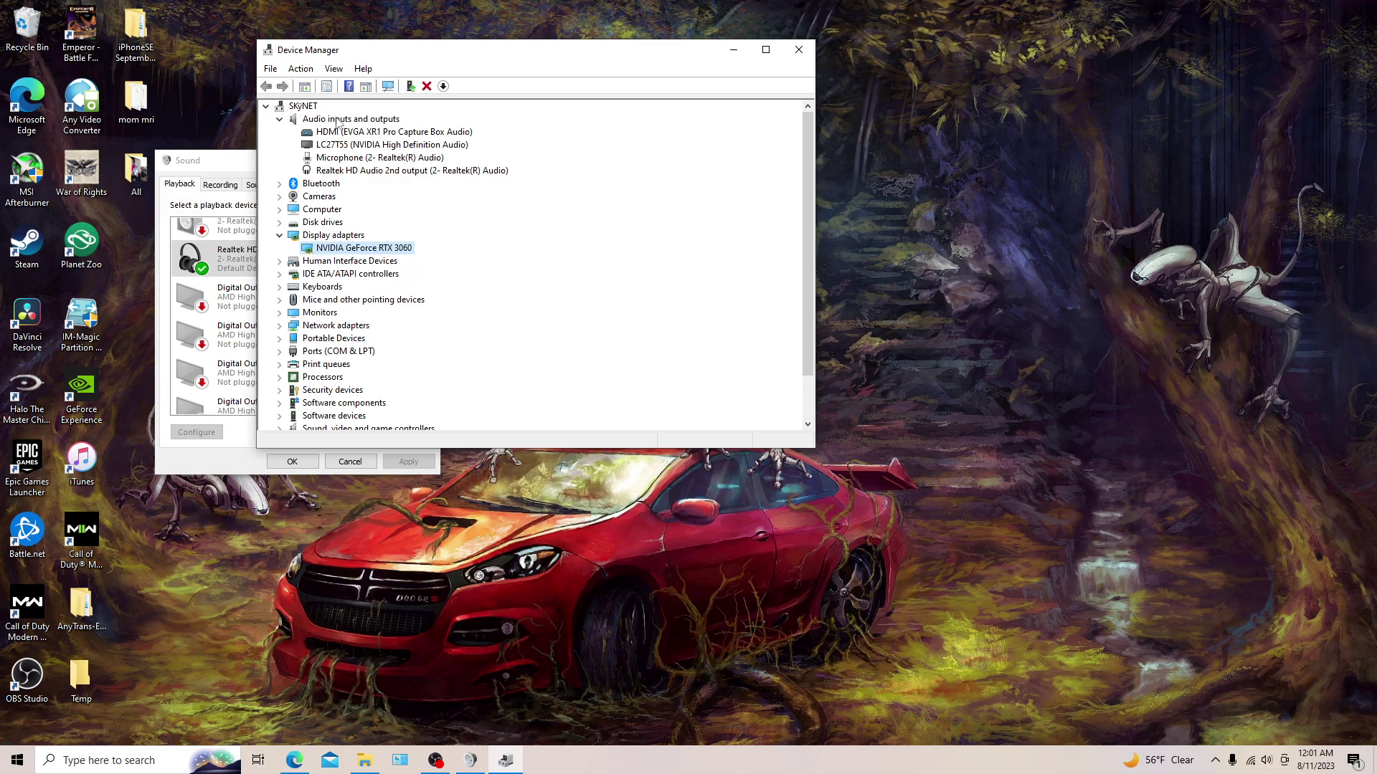
pyautogui.scroll(-1, 369, 373)
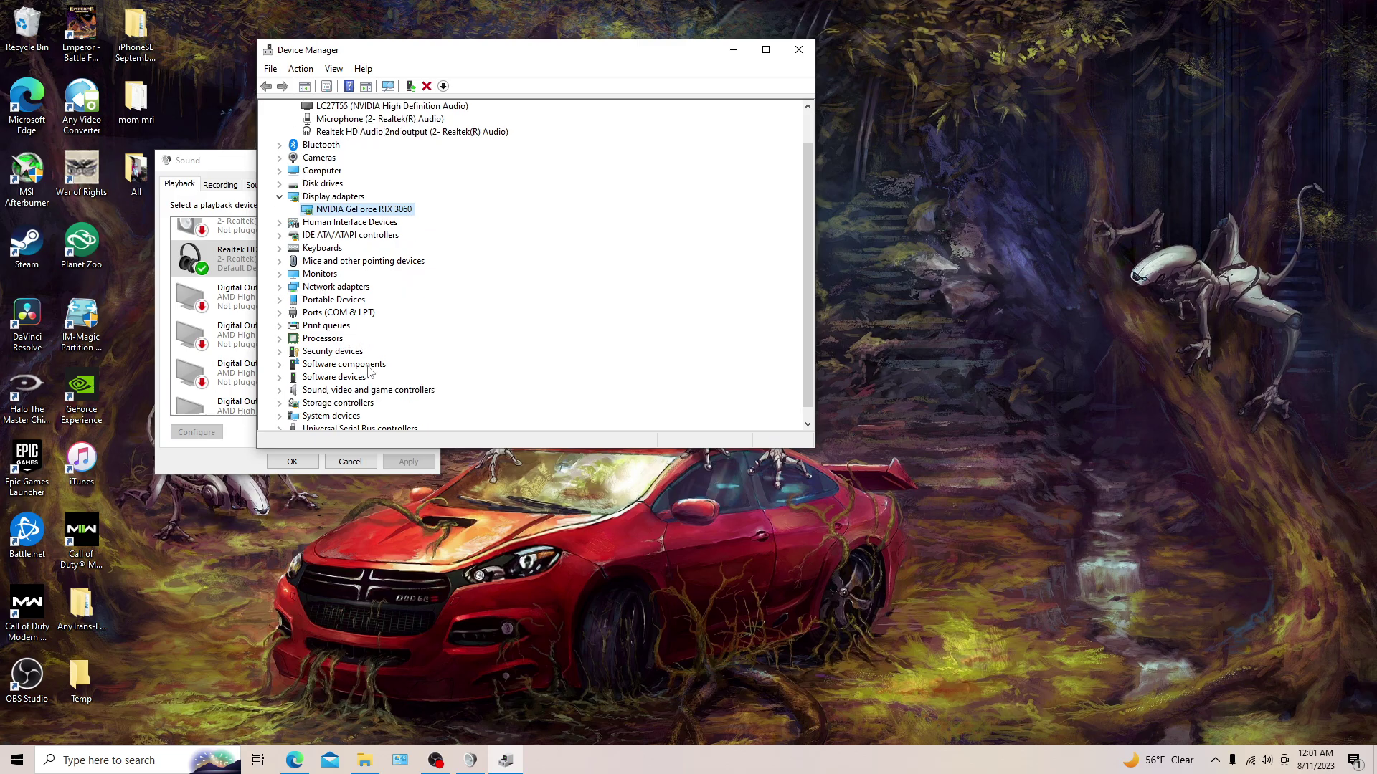
pyautogui.scroll(-1, 368, 369)
pyautogui.scroll(2, 380, 174)
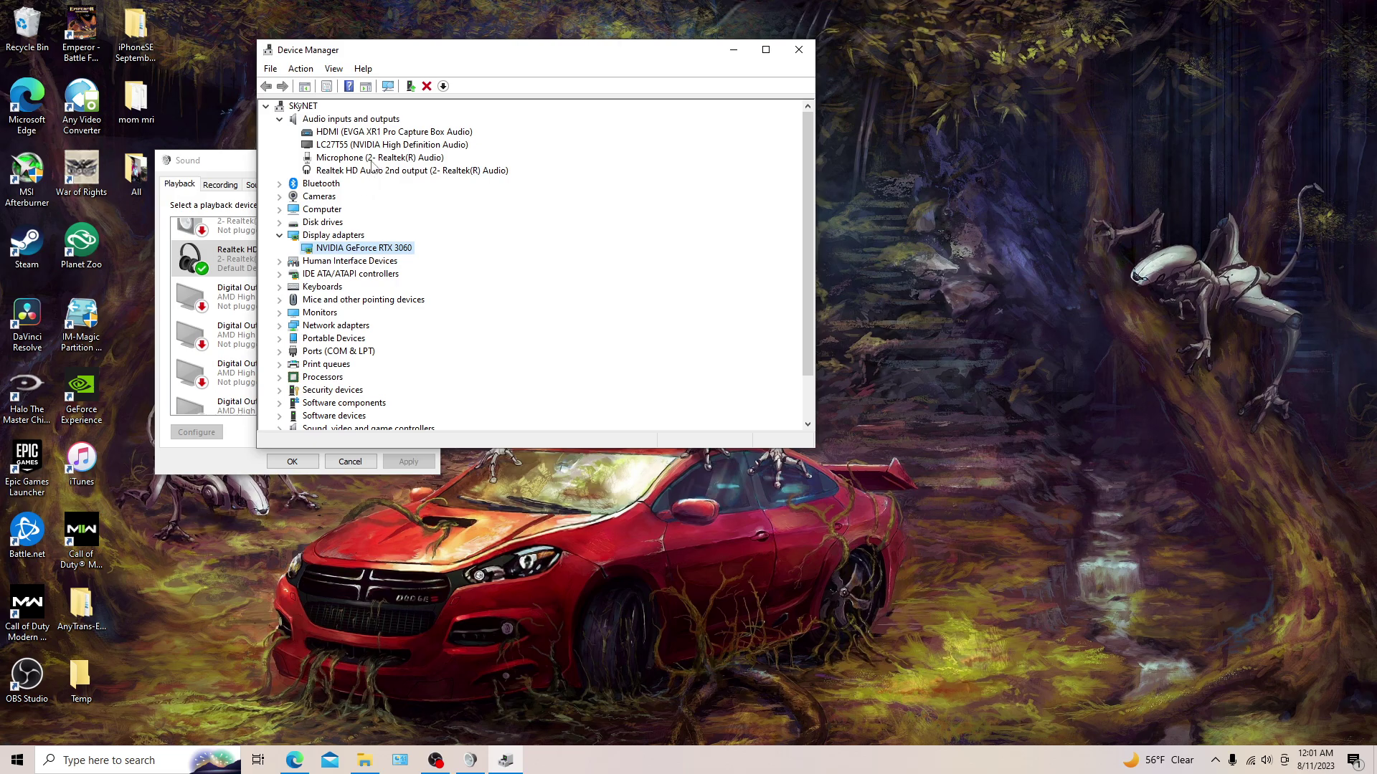
pyautogui.rightClick(362, 249)
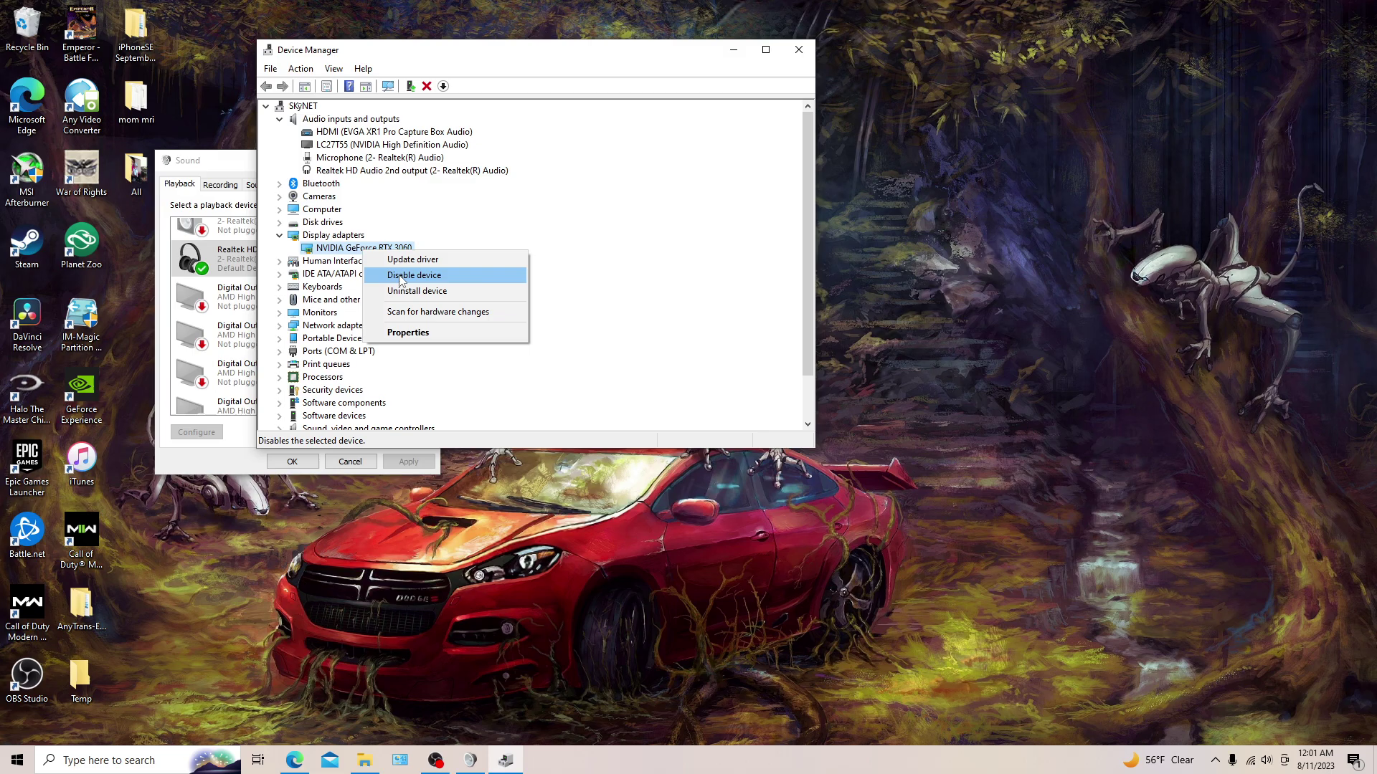
pyautogui.click(529, 216)
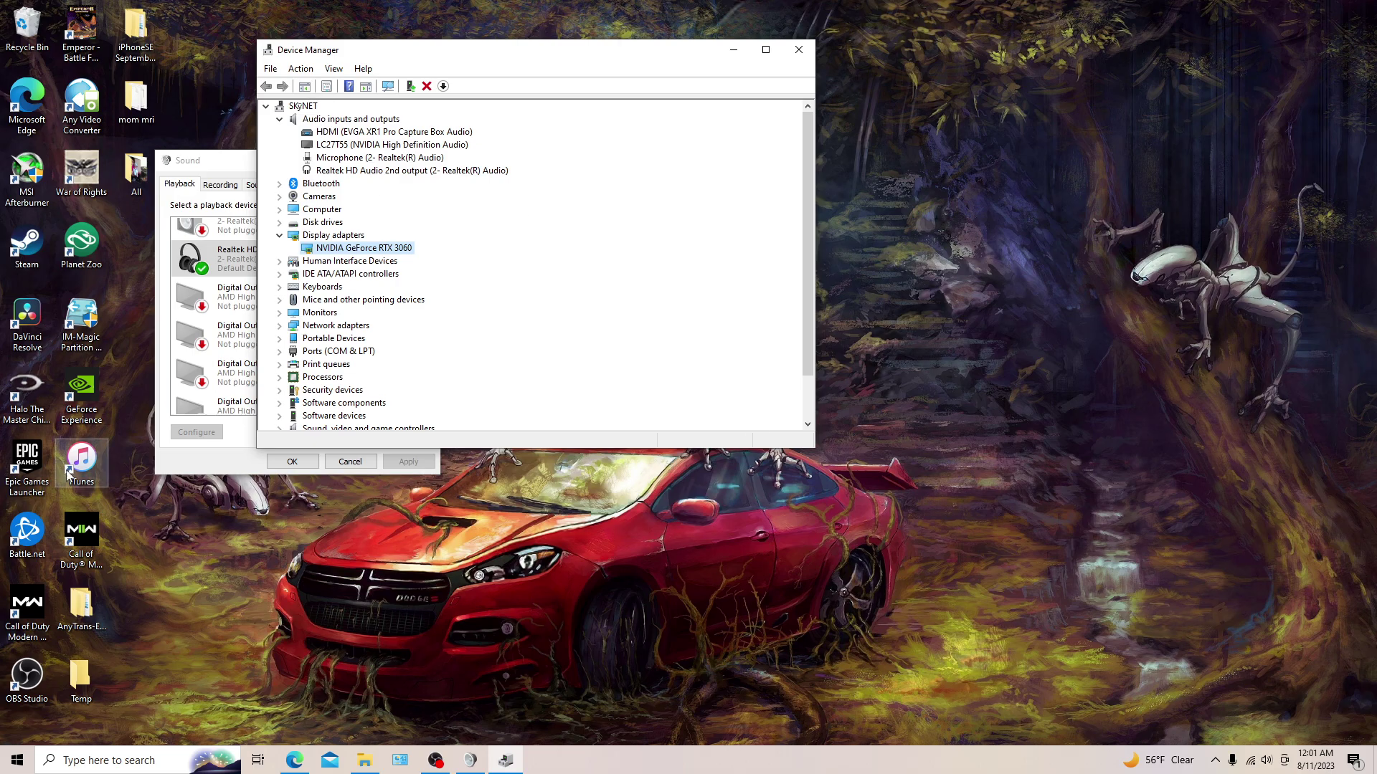
pyautogui.click(224, 167)
# - Inspect the options for the LC27T55 (Ready) and NVIDIA Output playback devices in the Sound panel
pyautogui.scroll(-3, 221, 326)
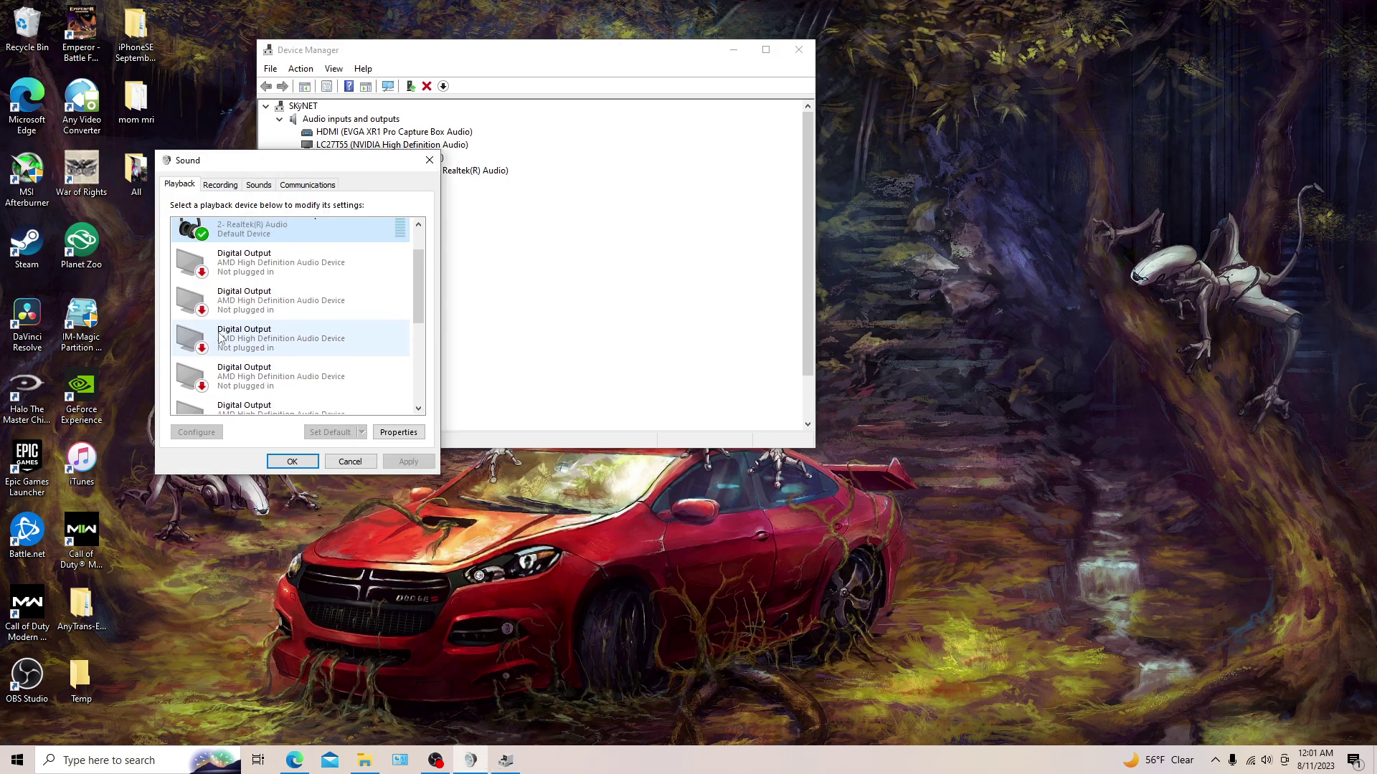
pyautogui.scroll(2, 221, 327)
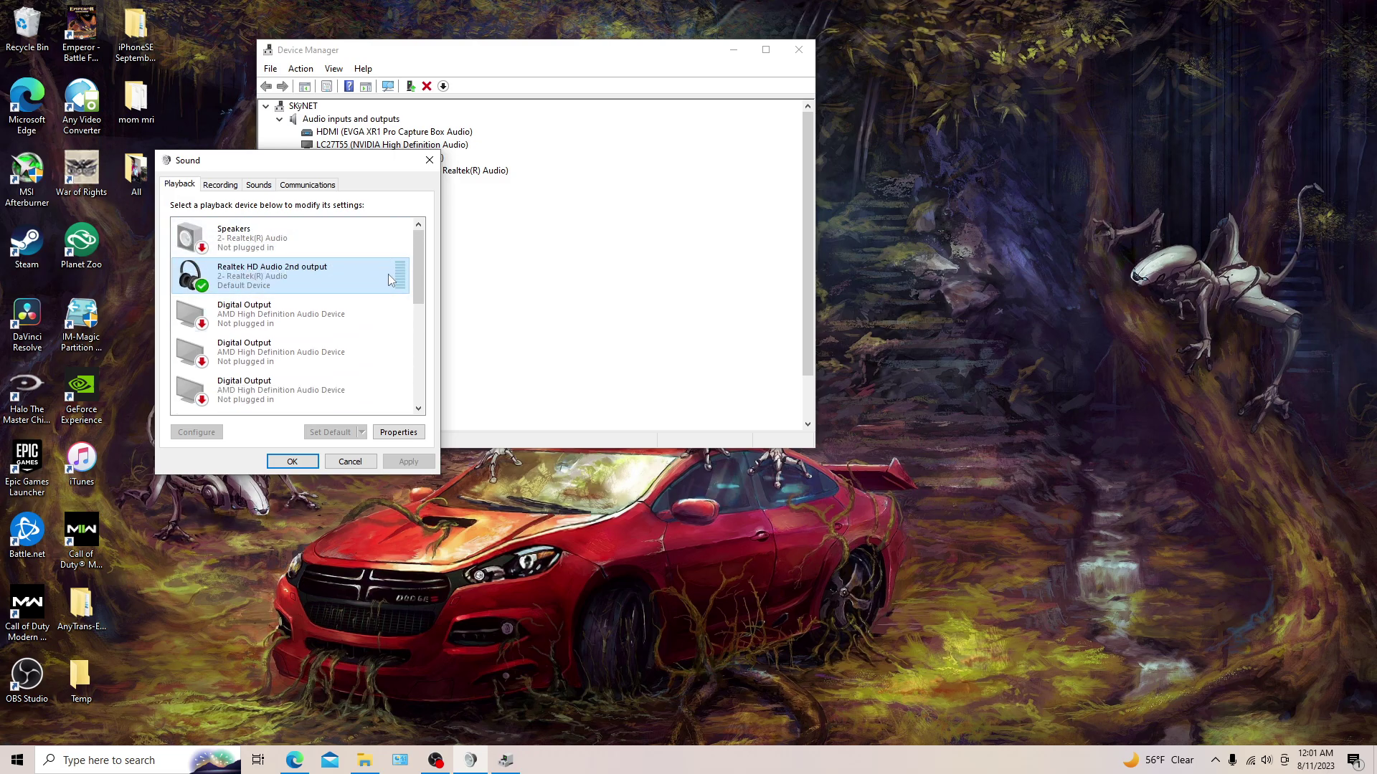
pyautogui.moveTo(420, 283); pyautogui.dragTo(415, 385)
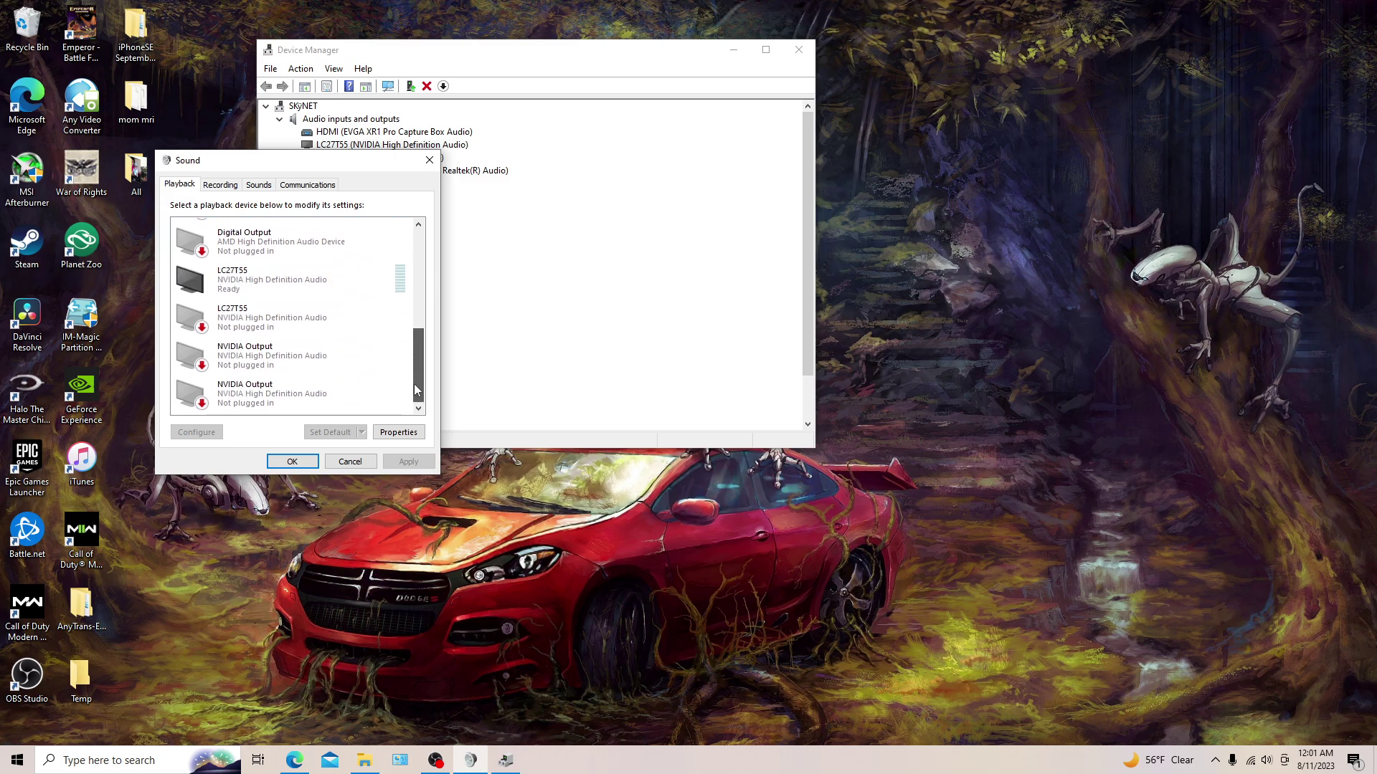
pyautogui.rightClick(317, 273)
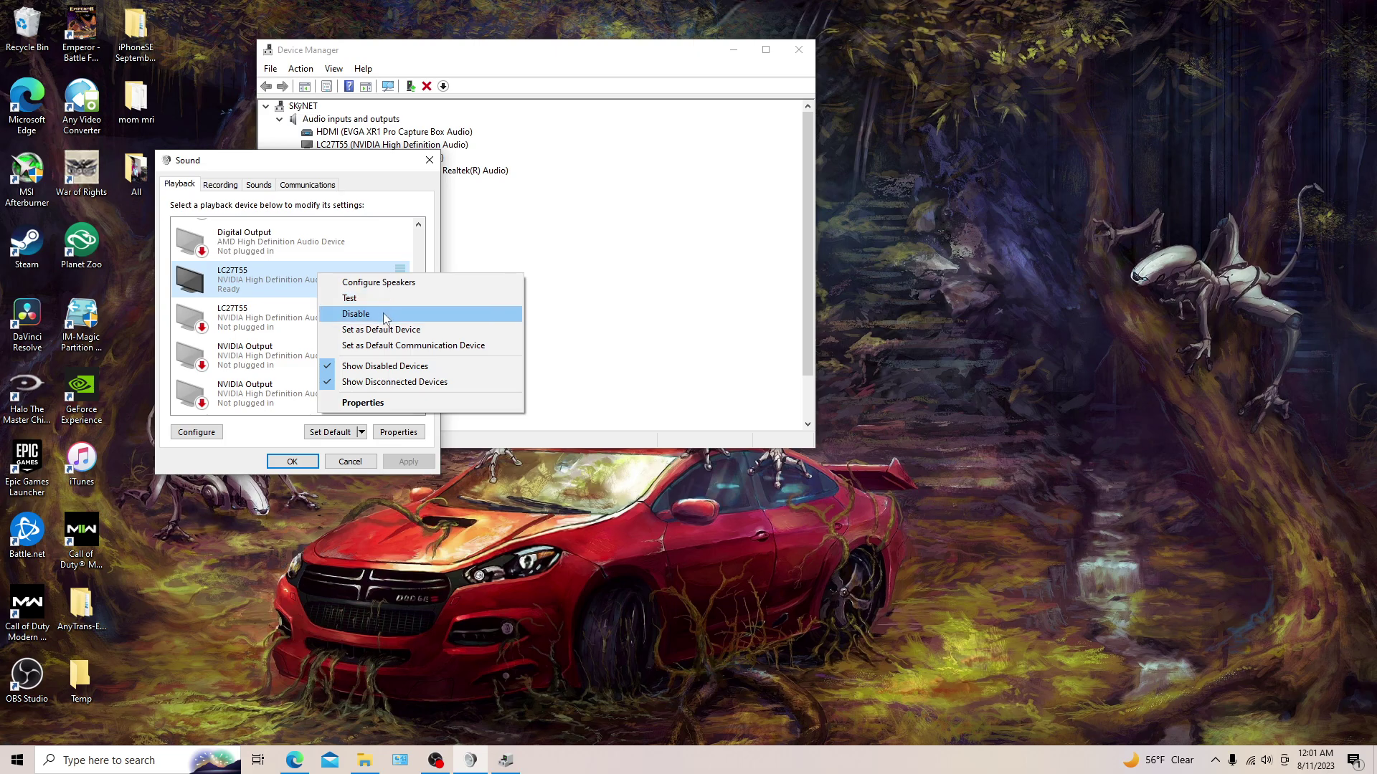
pyautogui.click(382, 172)
pyautogui.rightClick(372, 352)
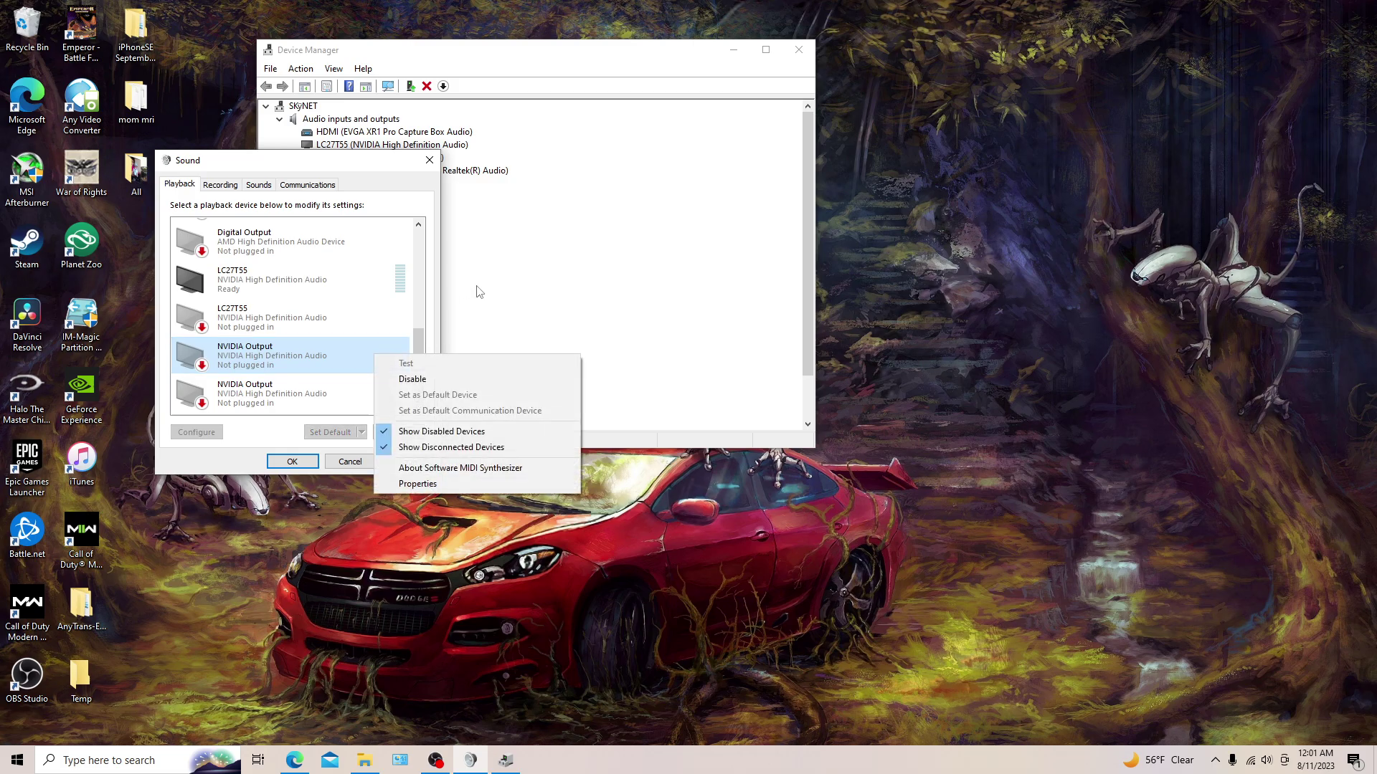
pyautogui.scroll(5, 423, 300)
pyautogui.click(127, 760)
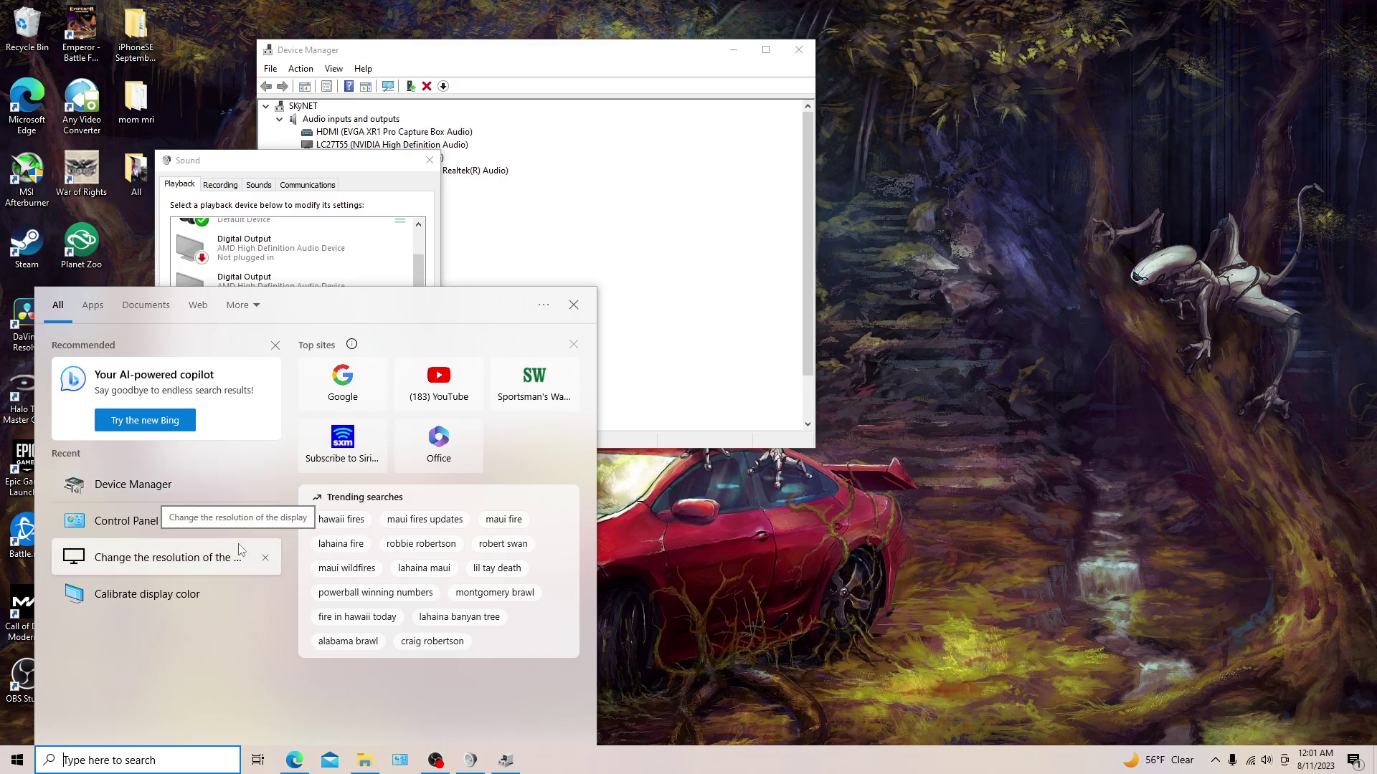
# - Search 'sound' and open the Sound mixer options page, then close it
pyautogui.write('sound')
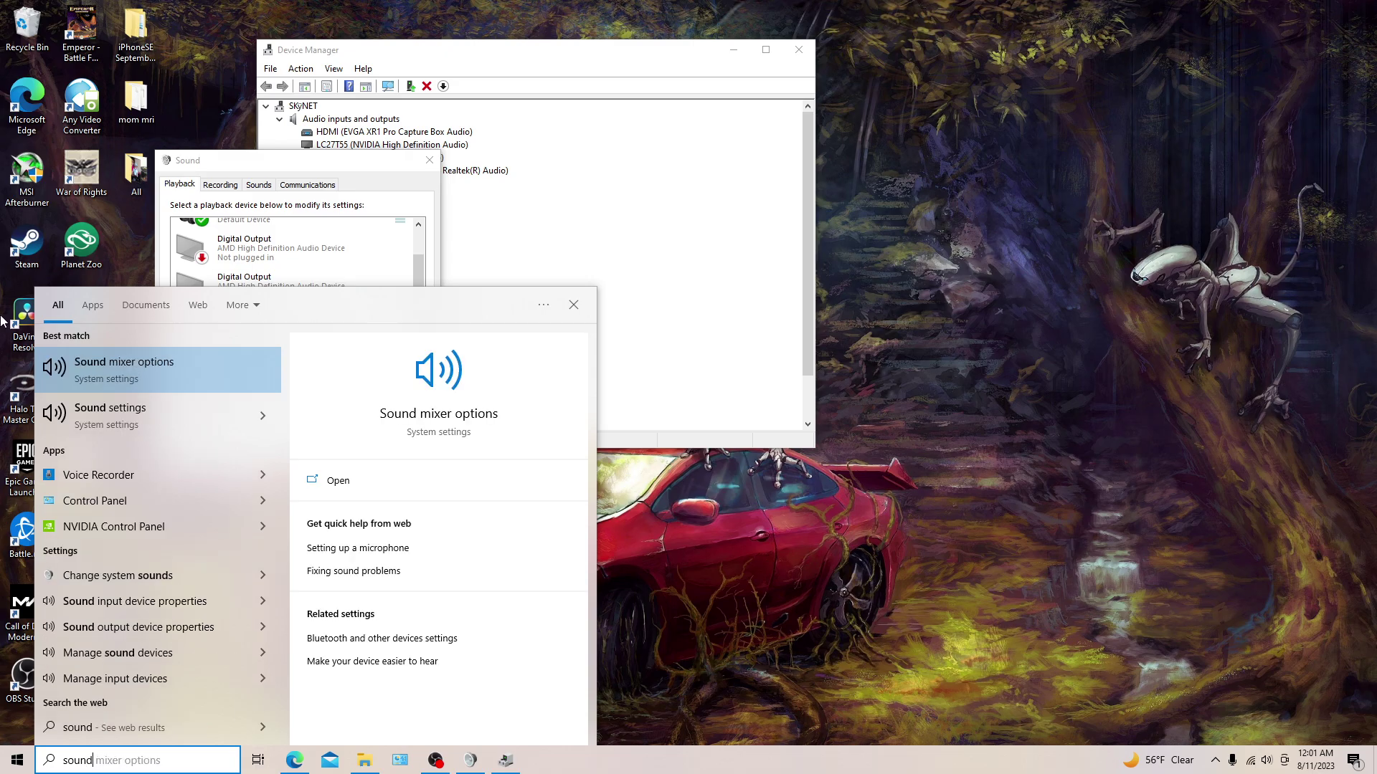
pyautogui.click(157, 365)
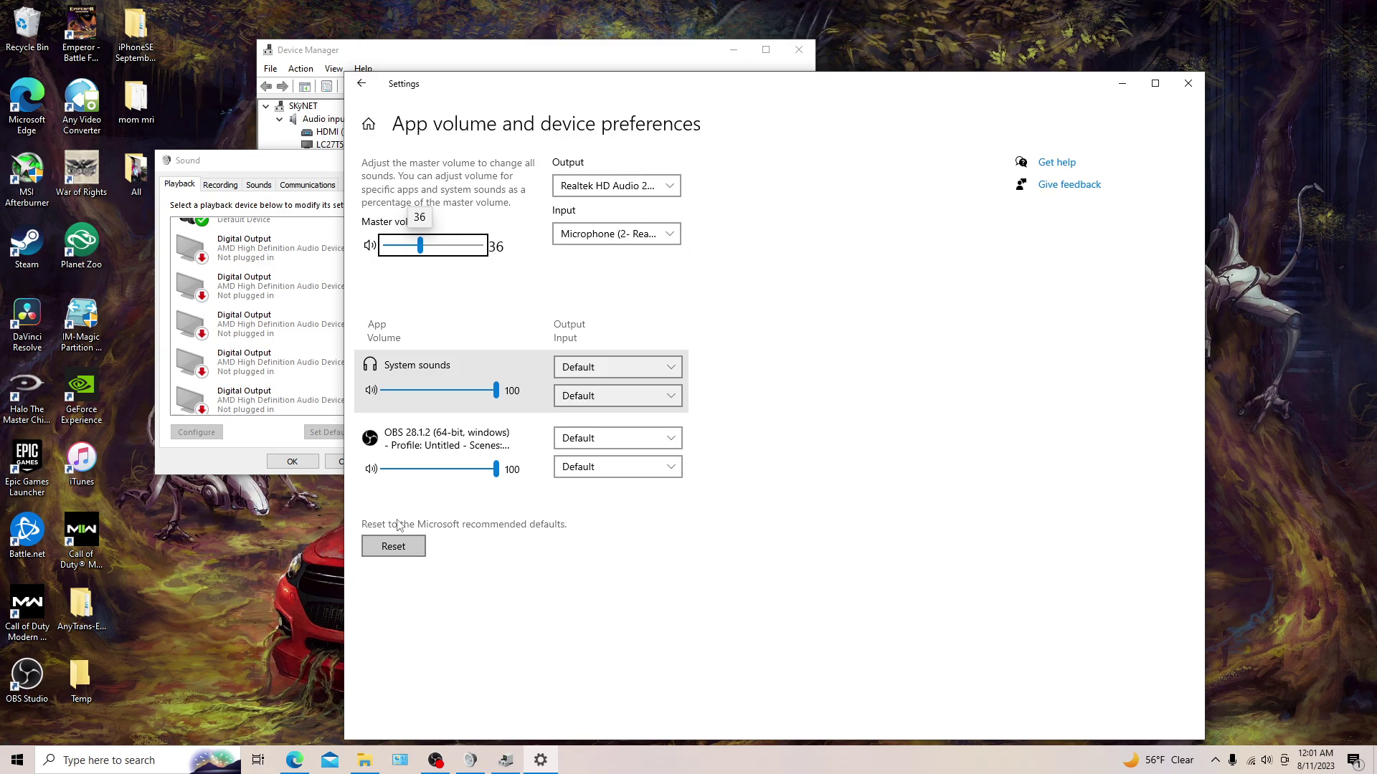
pyautogui.click(1188, 84)
# - Check the Sound settings output device list, keep Realtek HD Audio 2nd output, and close Settings
pyautogui.click(137, 760)
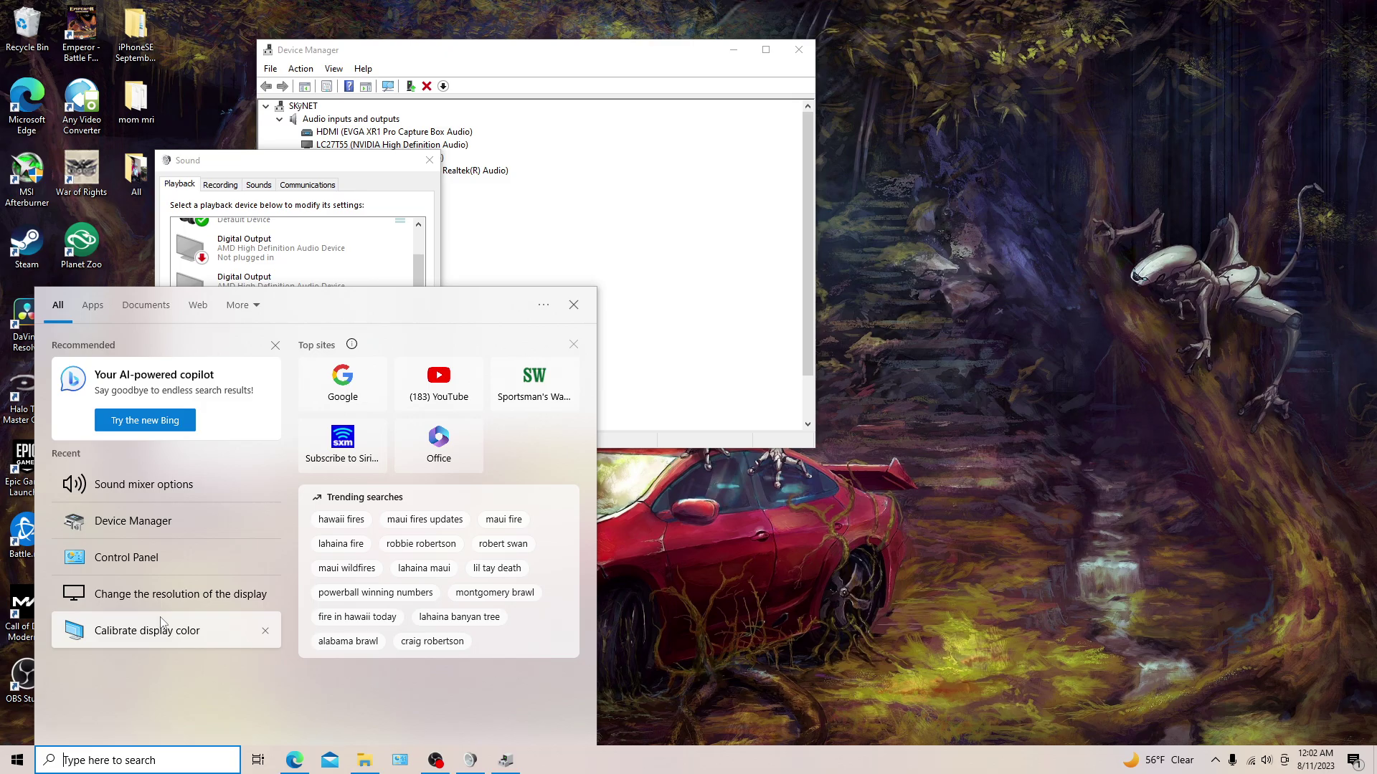
pyautogui.write('sond')
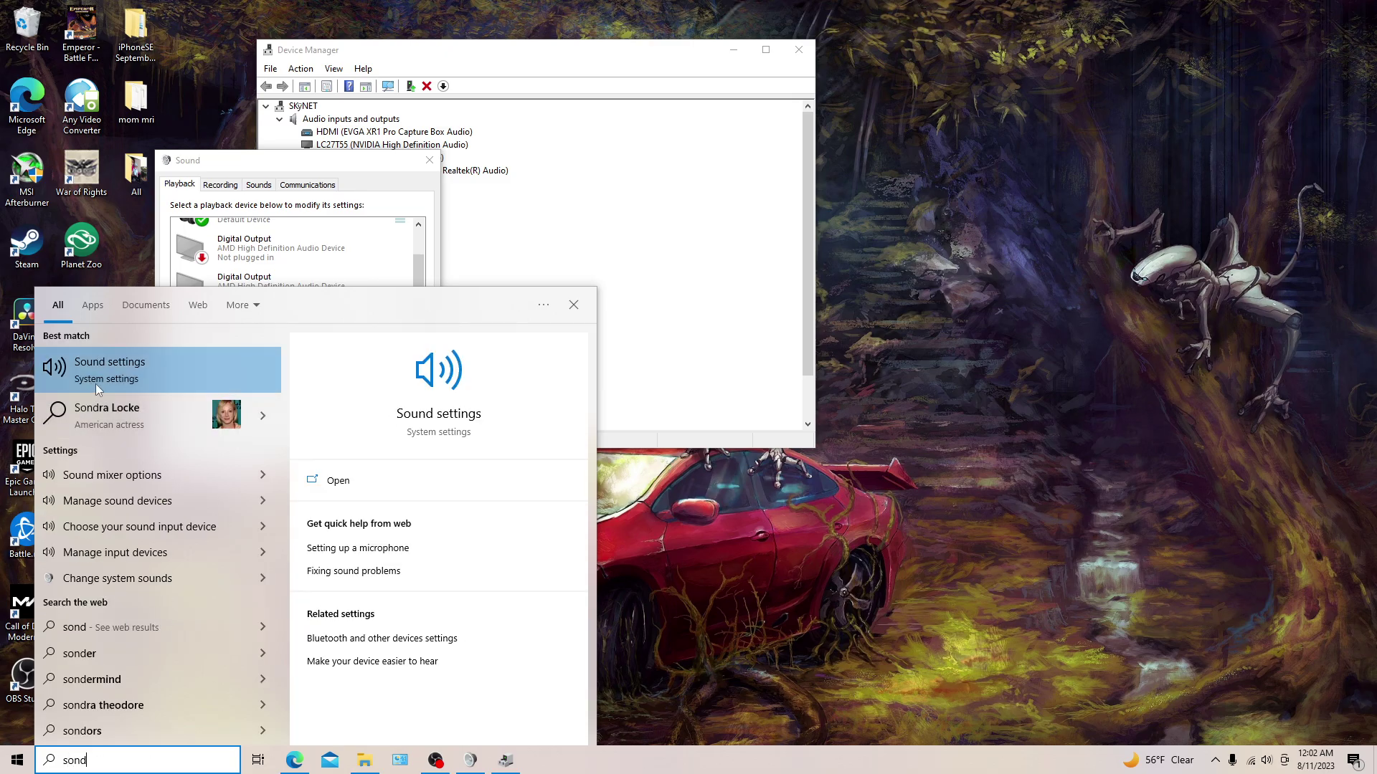
pyautogui.click(162, 357)
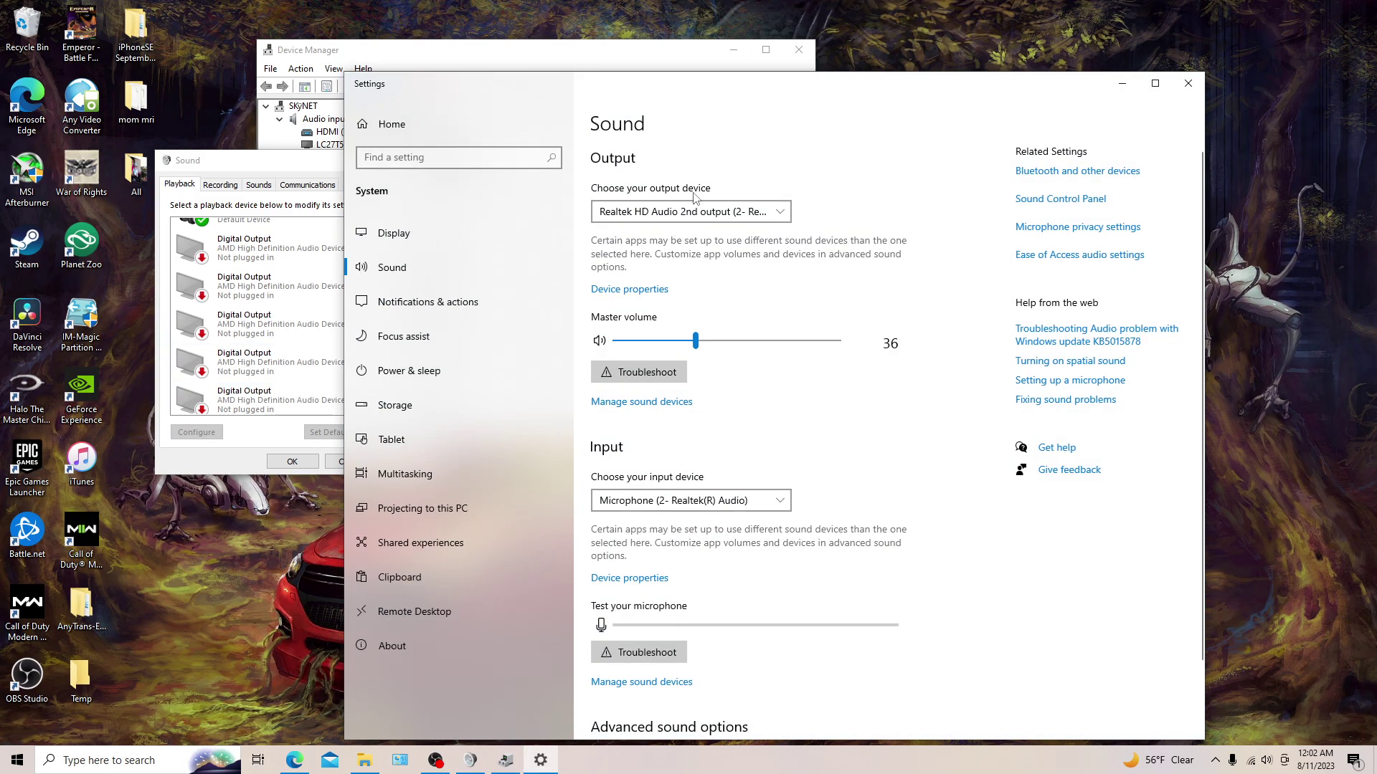
pyautogui.click(694, 211)
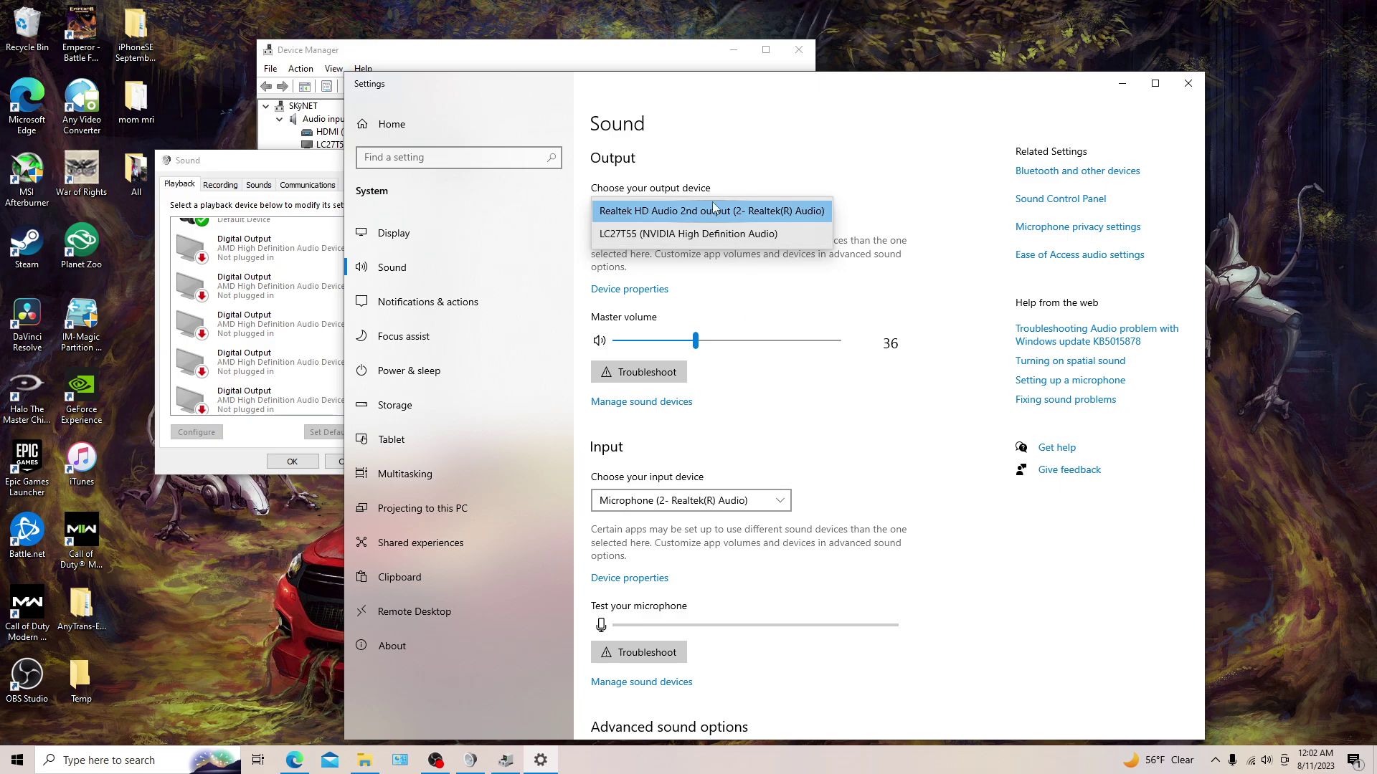
pyautogui.click(761, 154)
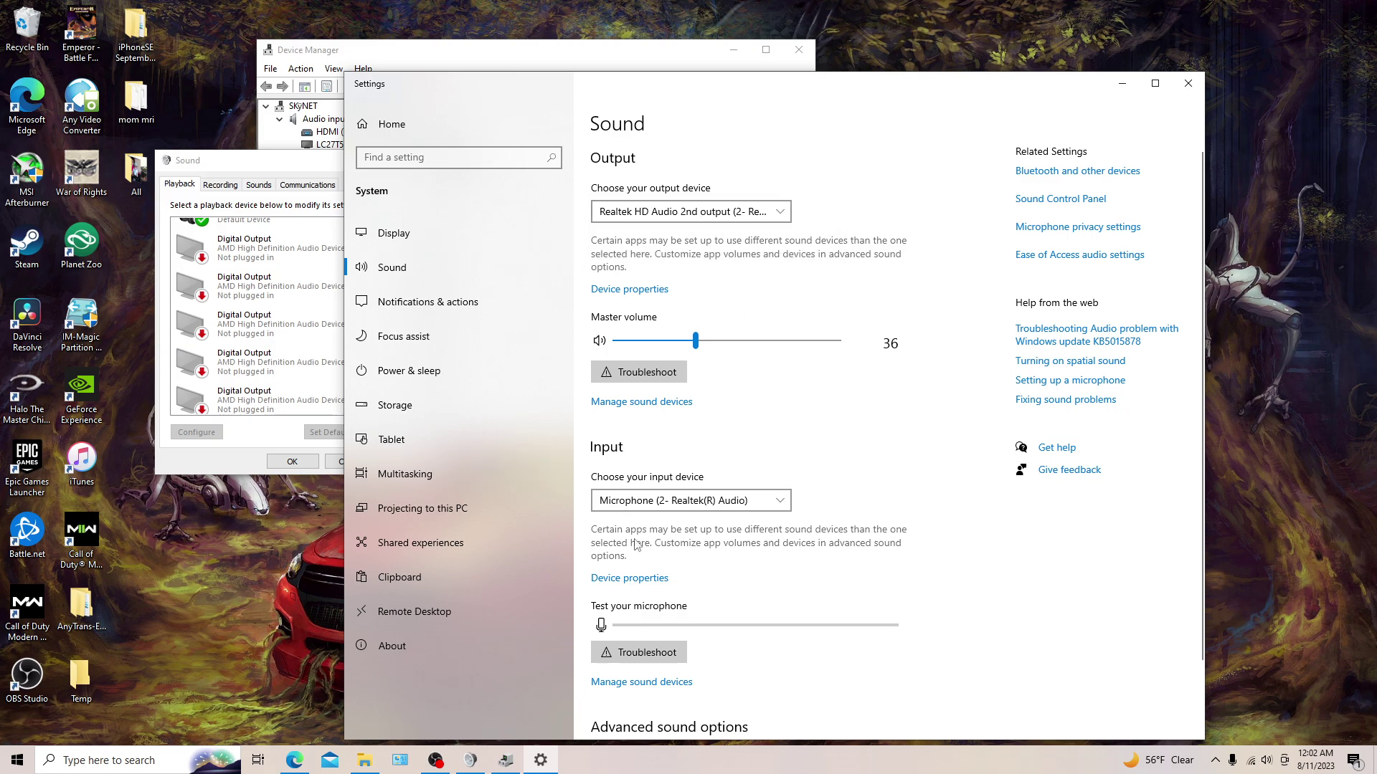
pyautogui.click(1188, 83)
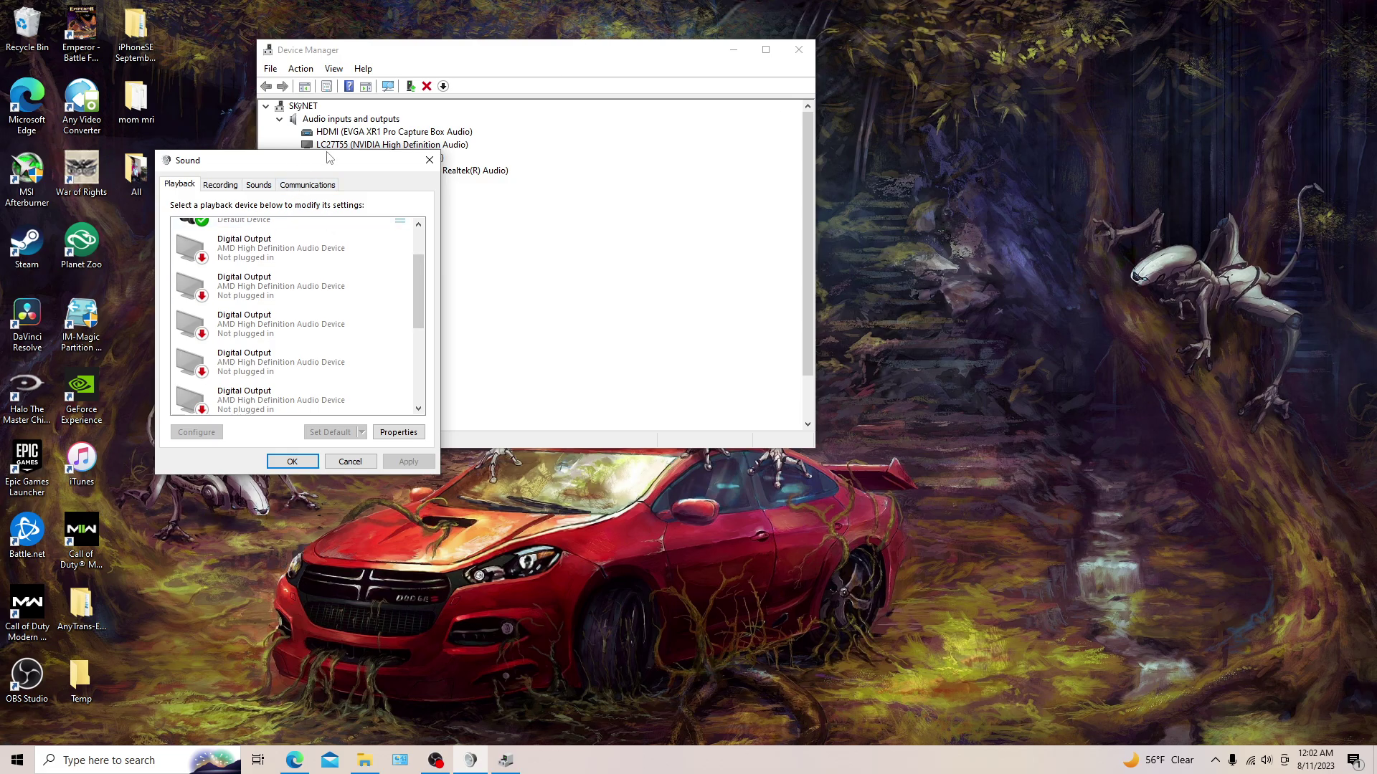
# - Move the Sound dialog to the right edge and scroll its Playback list back to the top
pyautogui.moveTo(330, 160); pyautogui.dragTo(581, 245)
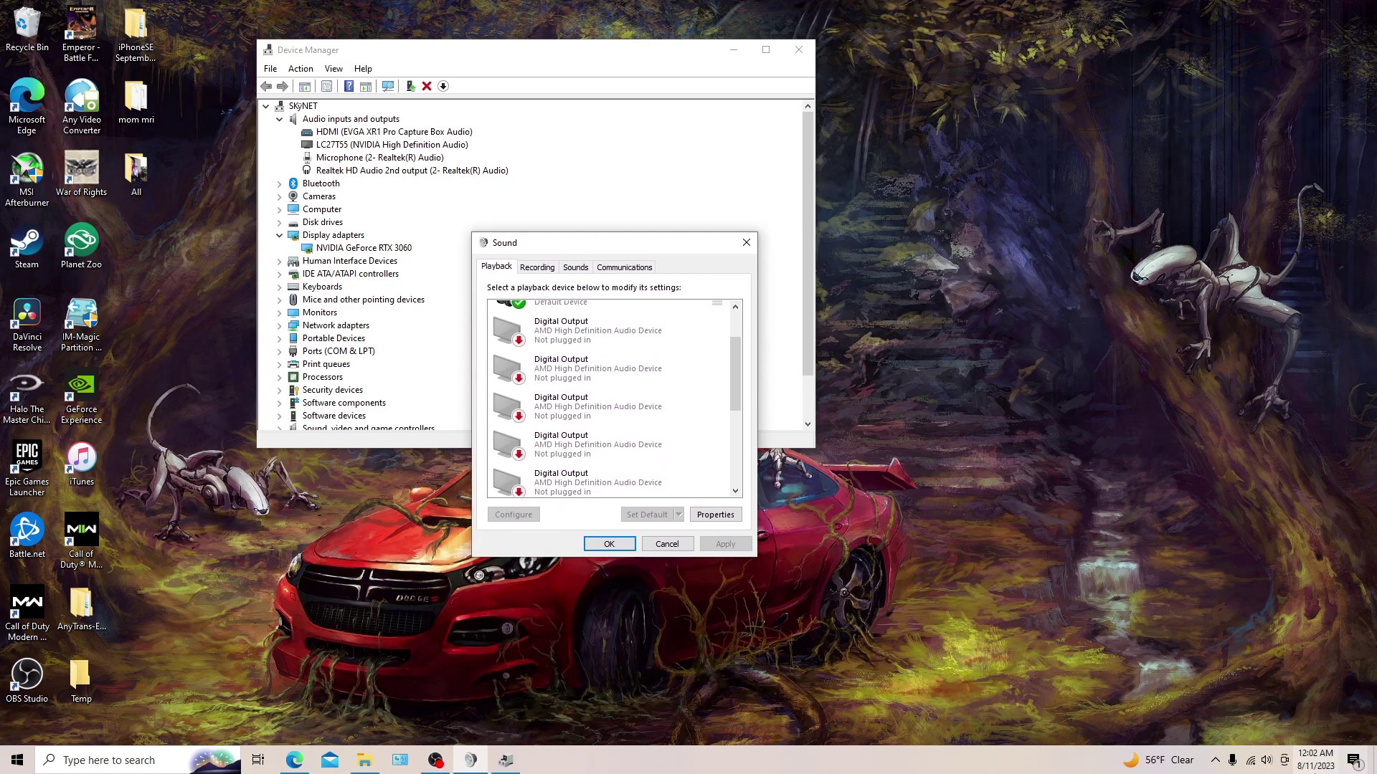
pyautogui.scroll(2, 734, 389)
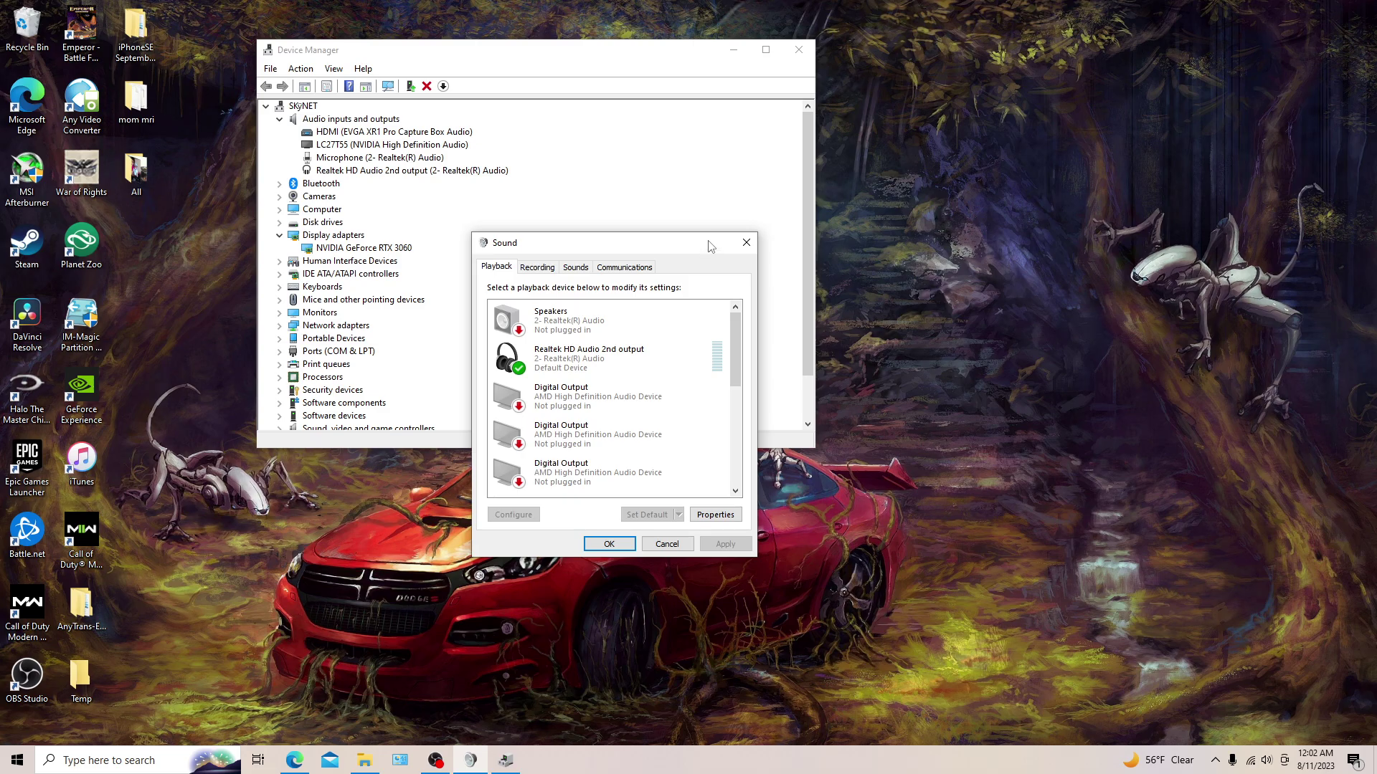
pyautogui.moveTo(710, 244); pyautogui.dragTo(1168, 230)
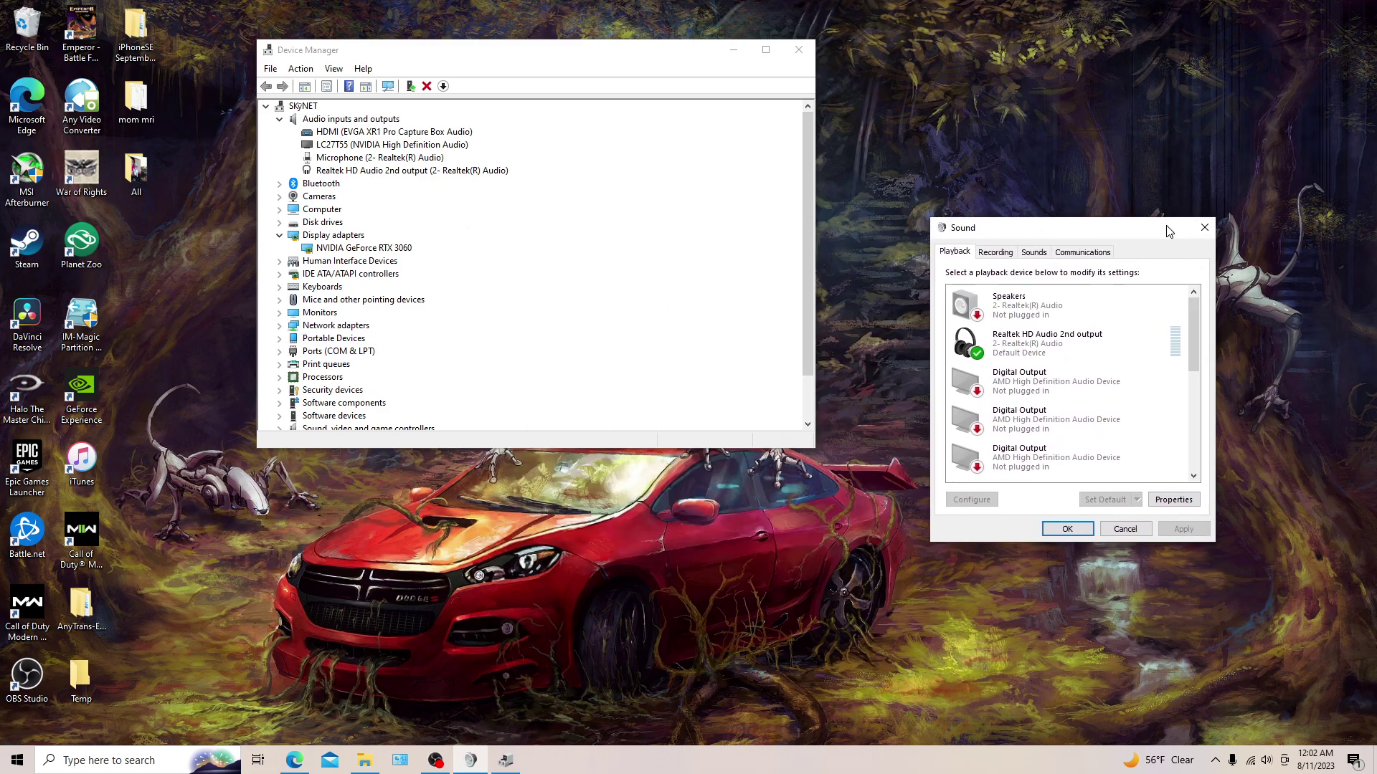
pyautogui.click(1216, 762)
pyautogui.click(1189, 580)
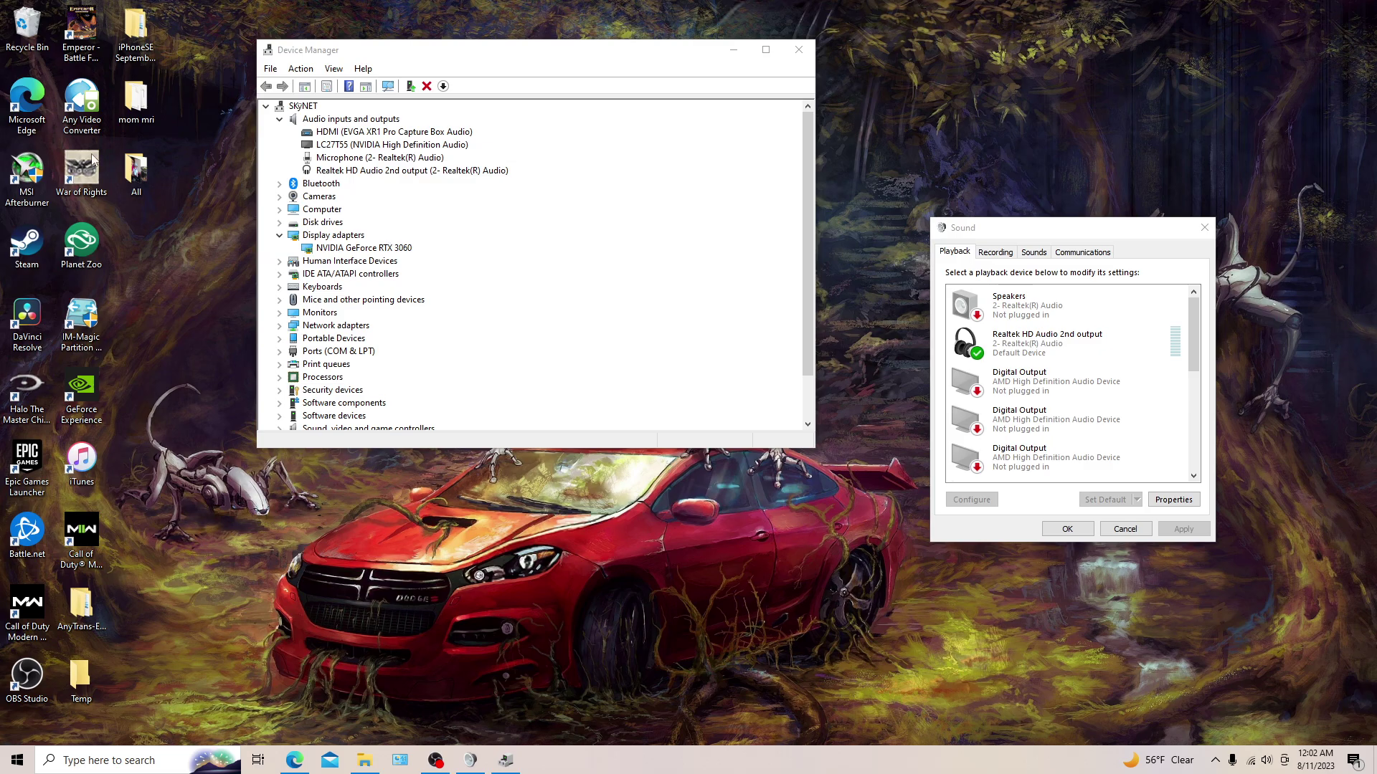
# - Collapse Audio inputs and outputs, leave the RTX 3060 uninstalled-free, and close Sound and Device Manager
pyautogui.rightClick(380, 248)
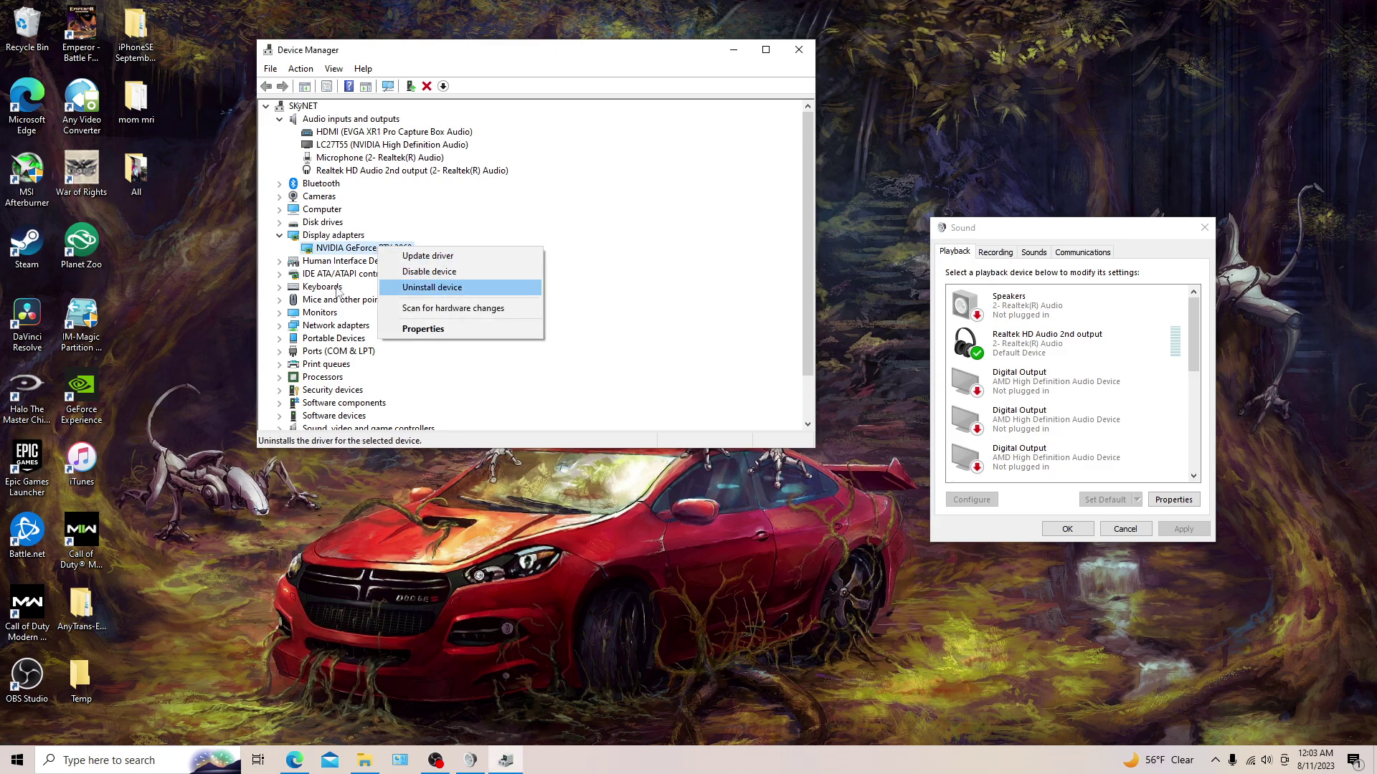
pyautogui.click(492, 73)
pyautogui.click(279, 119)
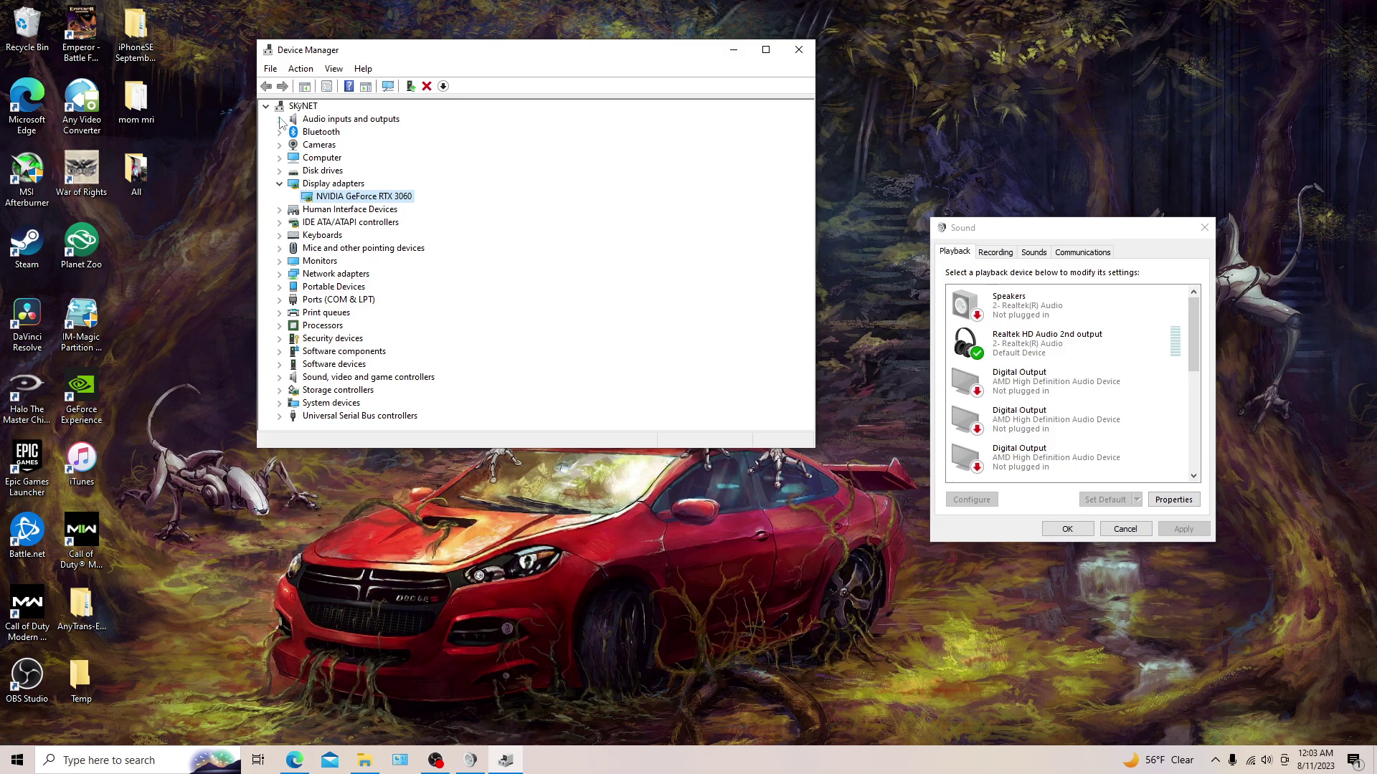
pyautogui.click(280, 120)
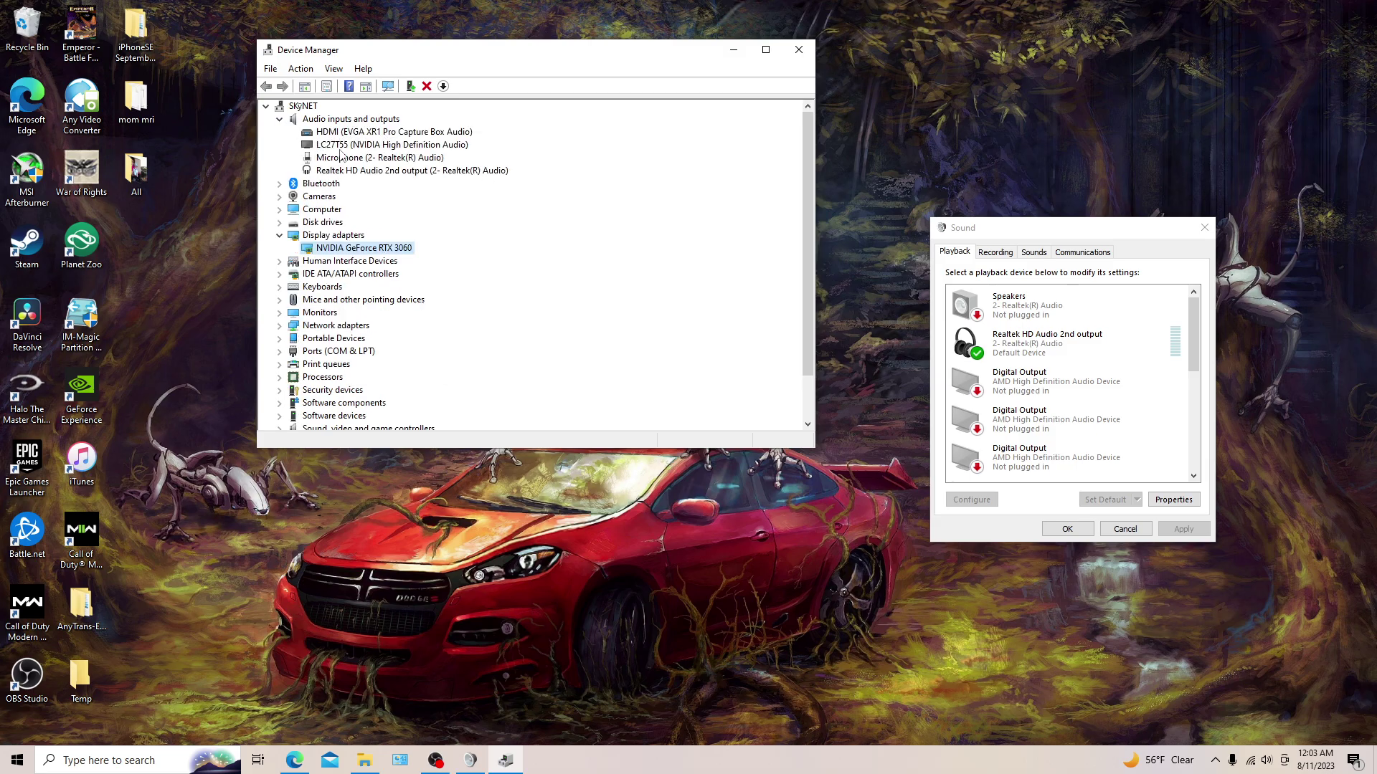
pyautogui.click(280, 119)
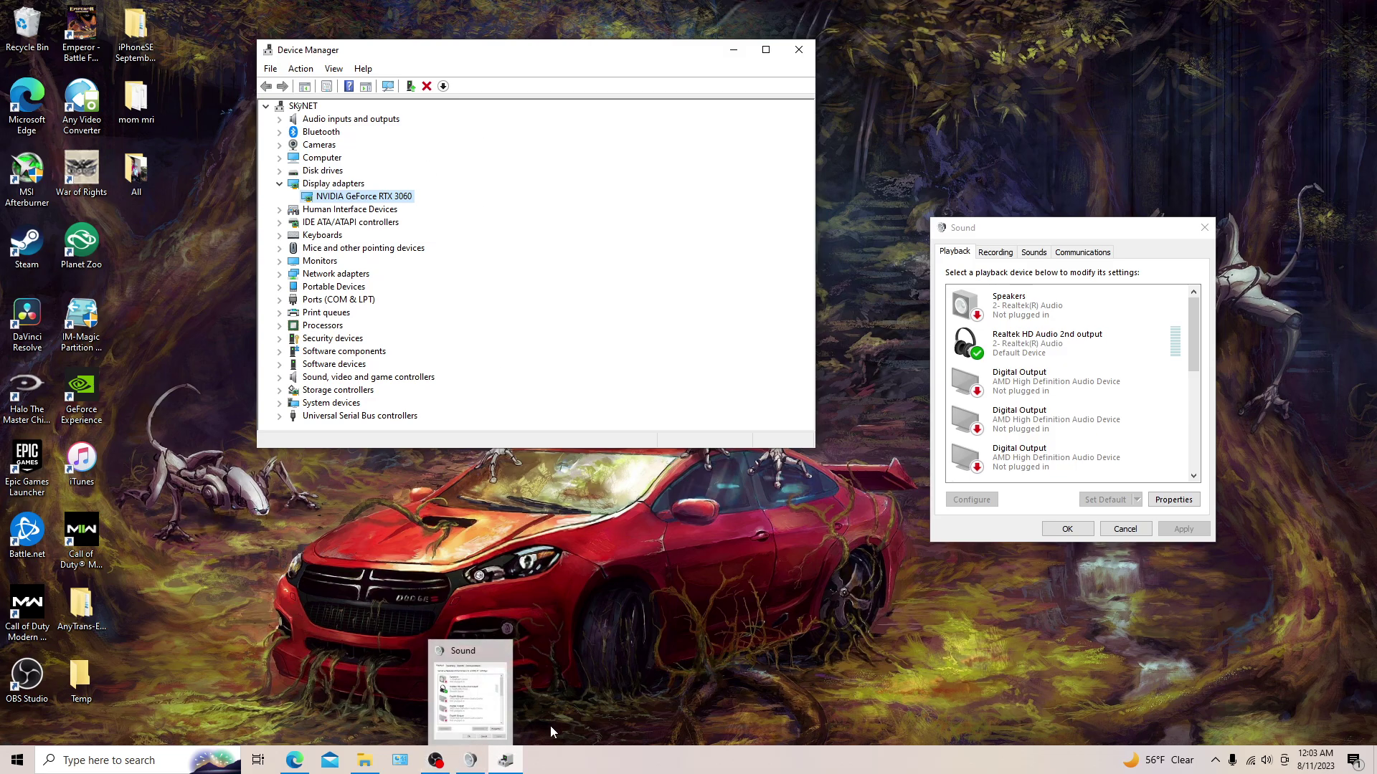
pyautogui.click(1205, 227)
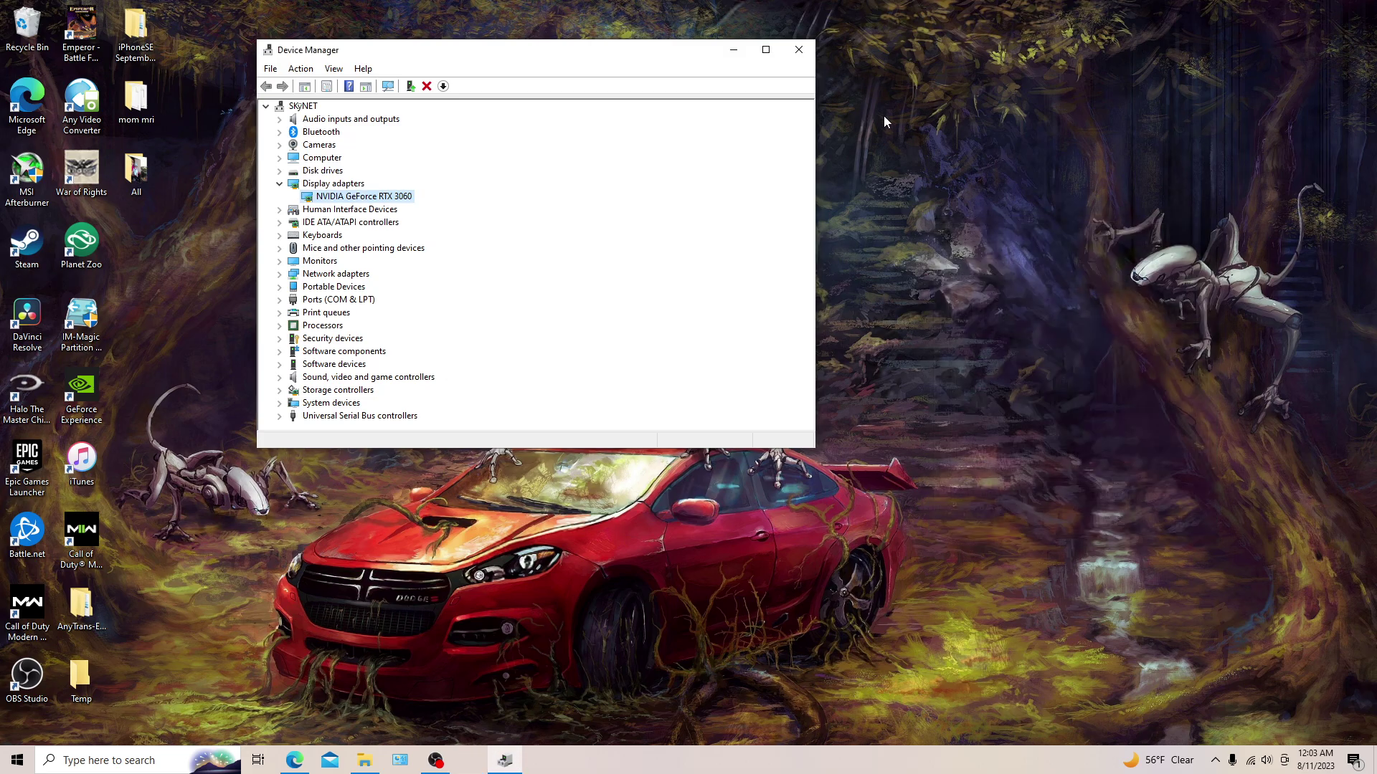
pyautogui.click(800, 52)
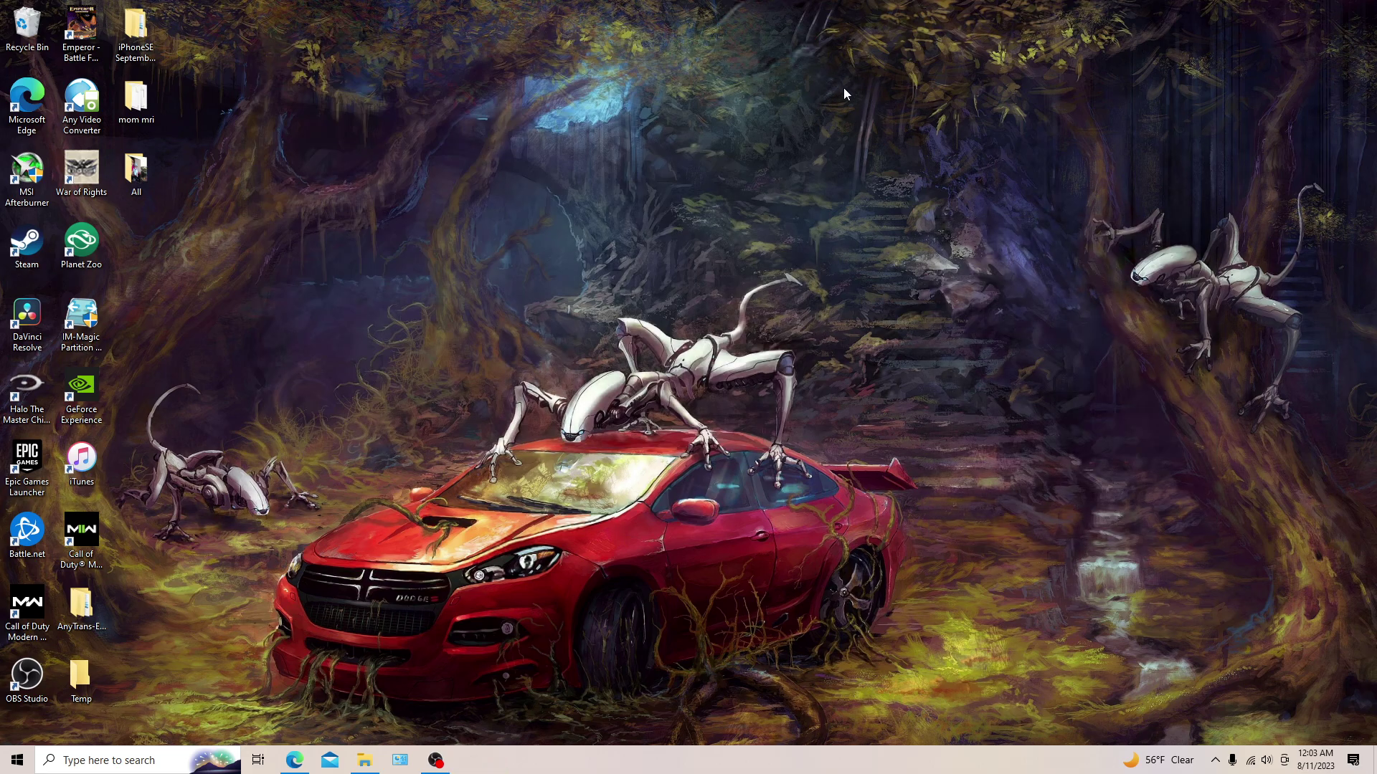